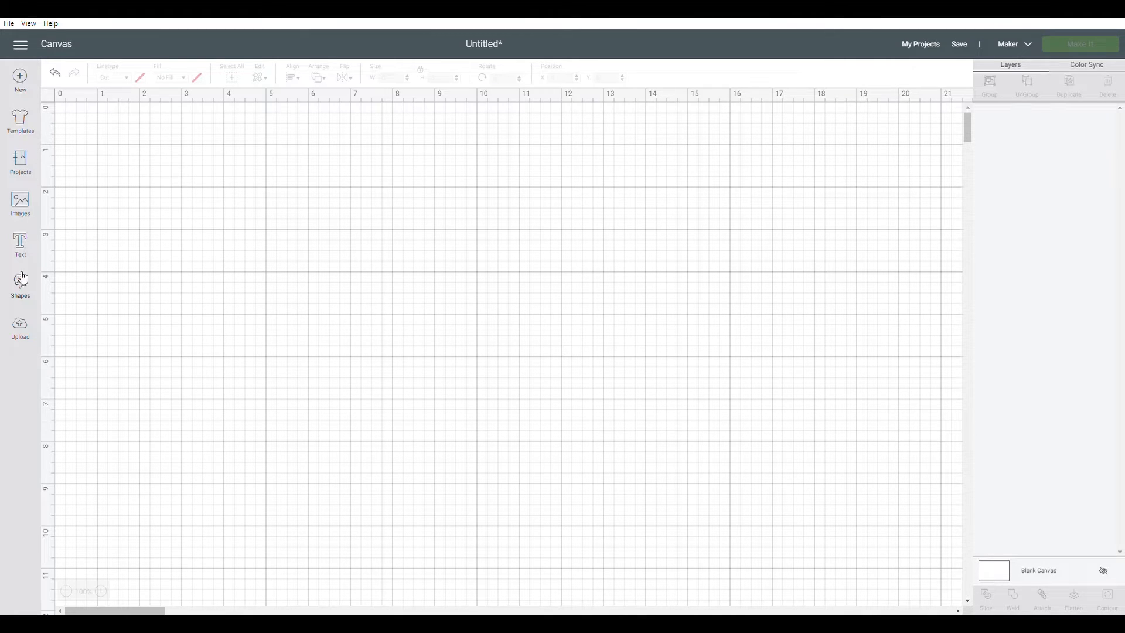
Upload the Taj Mahal photo as a pattern fill and save it under its default name
left_click(22, 335)
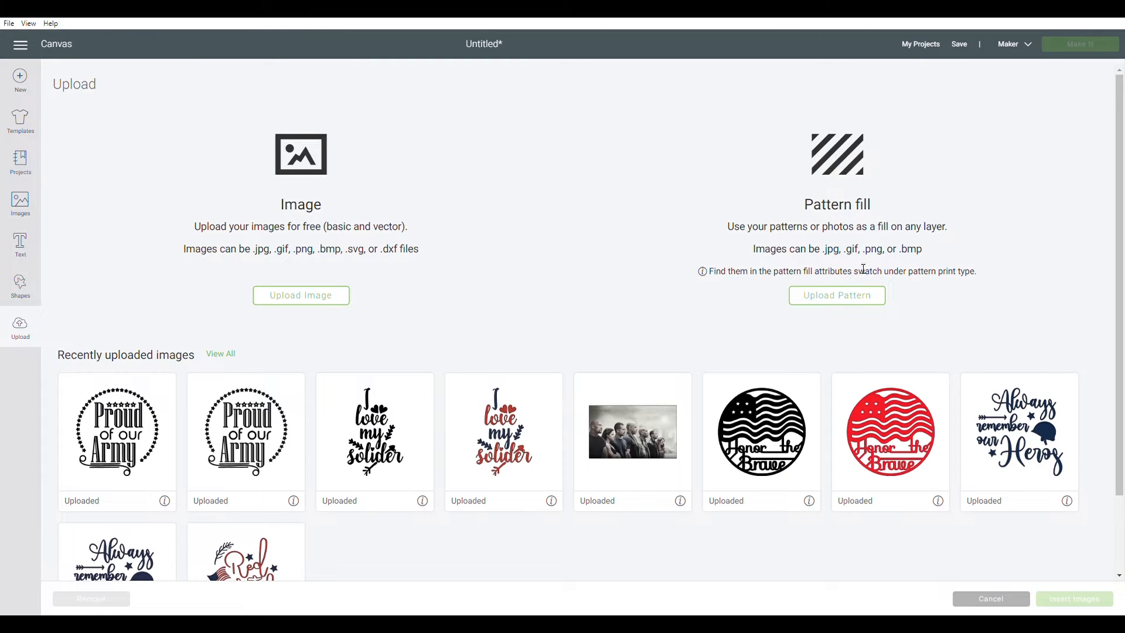
left_click(838, 298)
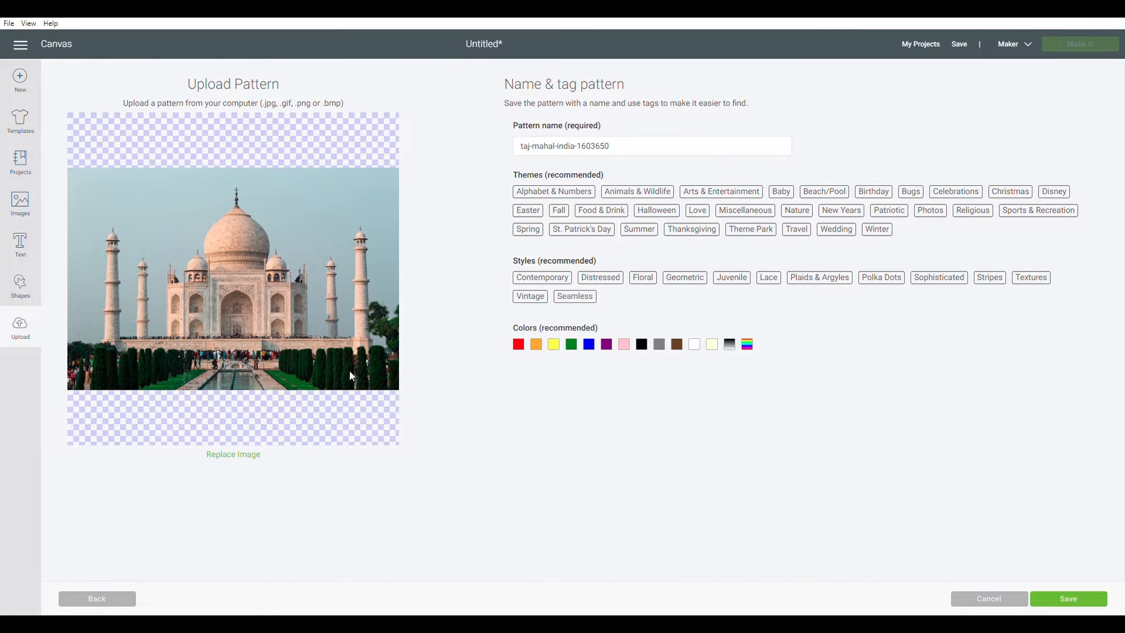
left_click(1067, 598)
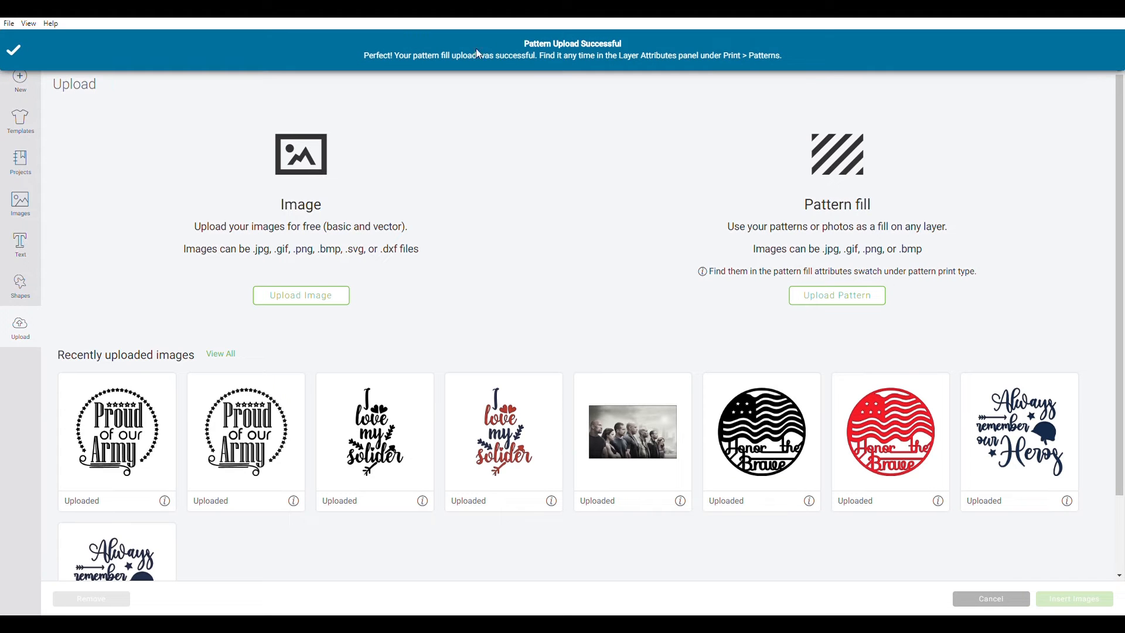
Add a text box reading "TAJ MAHAL" to the canvas
left_click(26, 251)
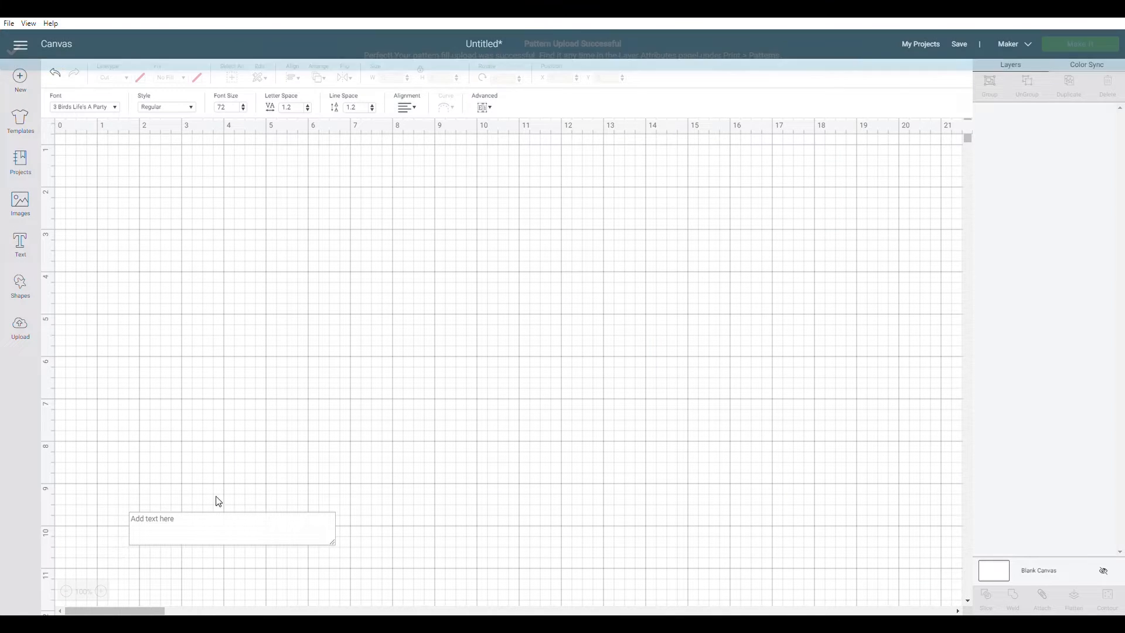
left_click(219, 528)
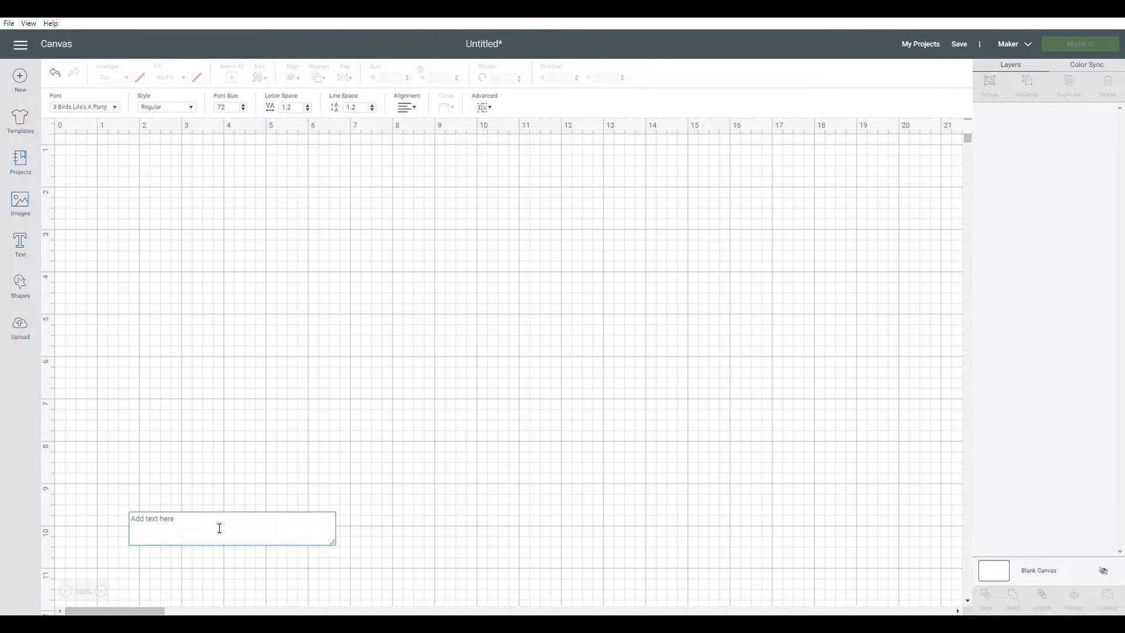
type("TAJ")
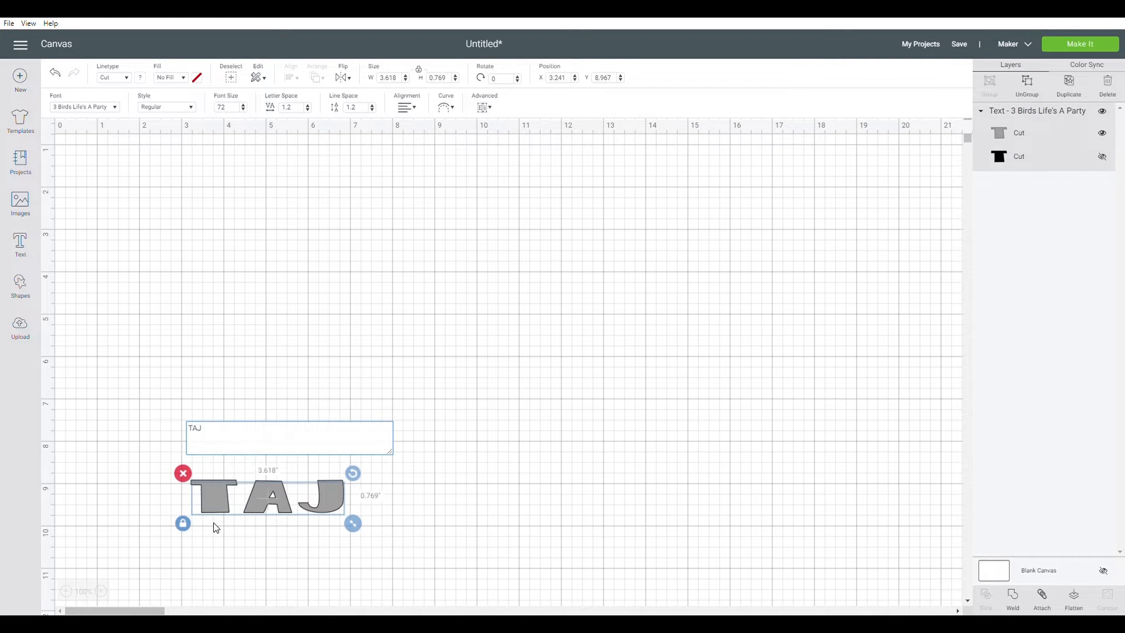
type(" MAHAL")
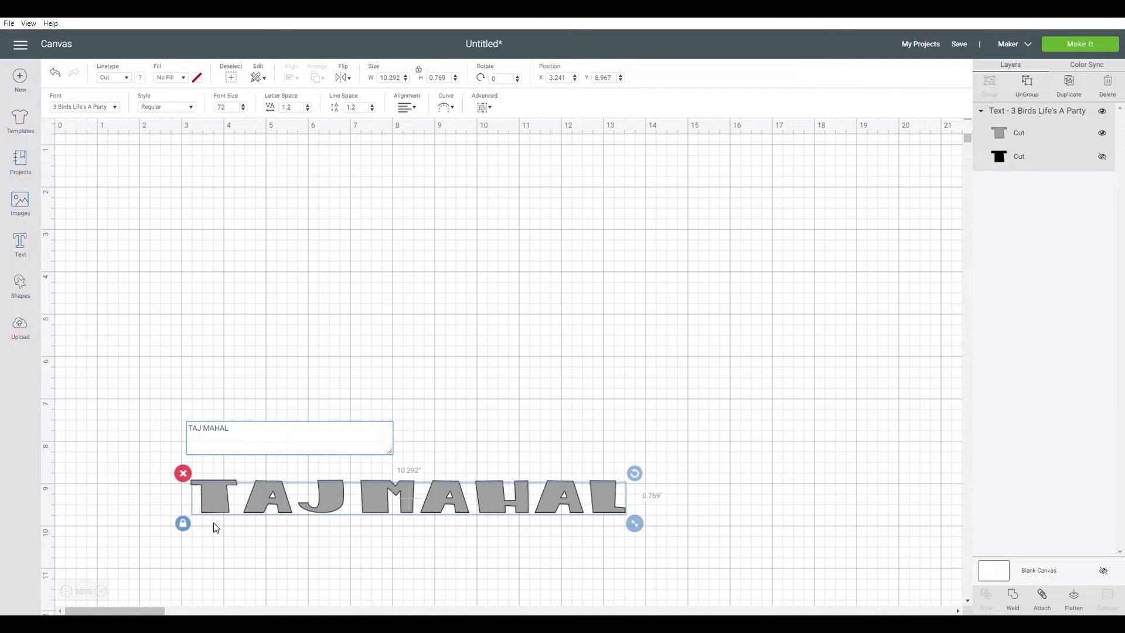
Move the text up onto the canvas, unlock its proportions and stretch it to about 11.3 by 3.5 inches
left_click(479, 371)
left_click_drag(492, 497, 523, 279)
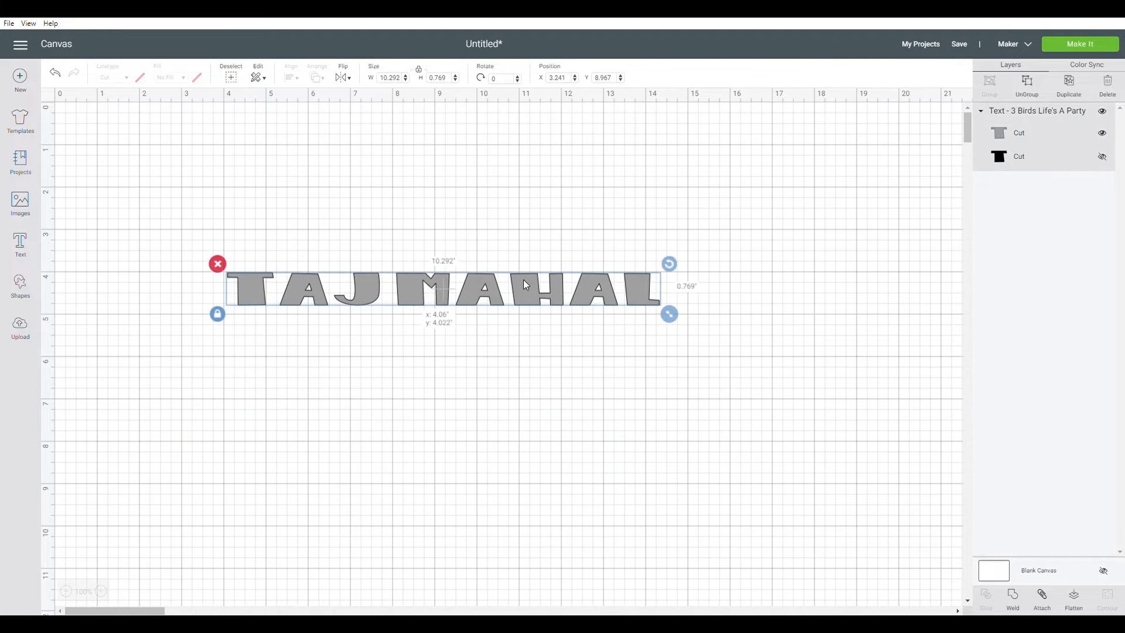
left_click(222, 315)
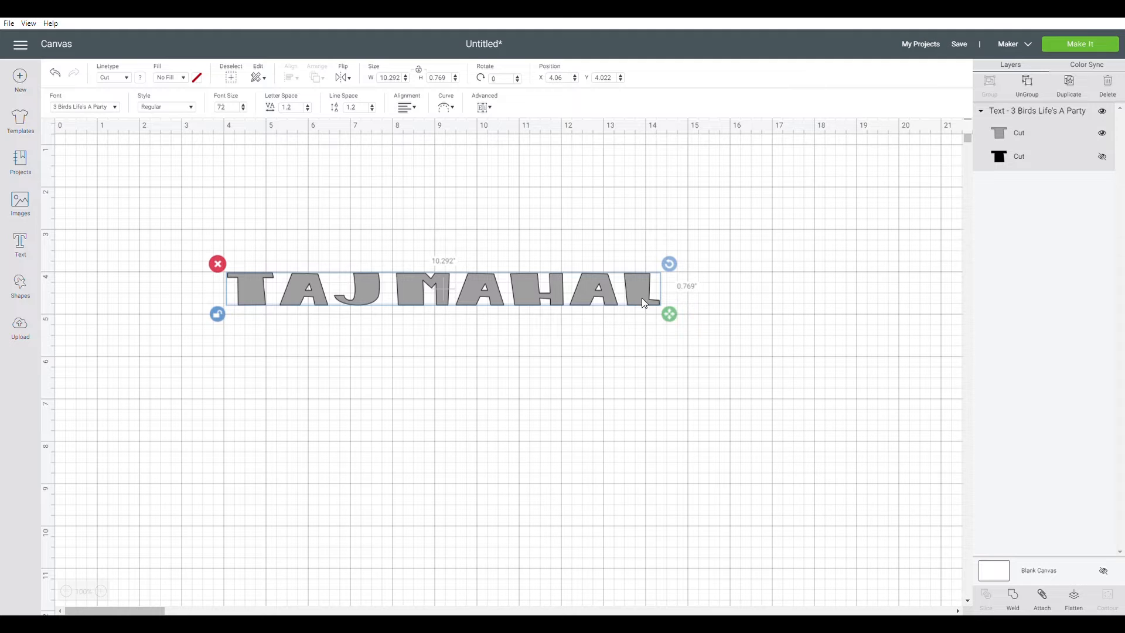
left_click_drag(681, 316, 713, 431)
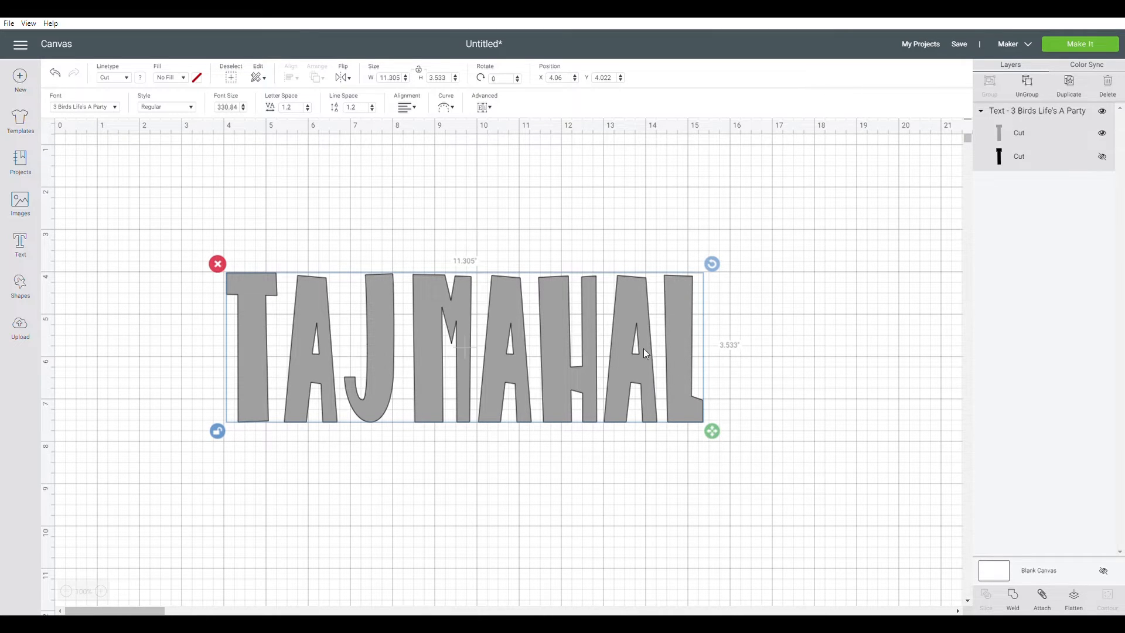
Reduce the text's letter spacing to 0.7
left_click(312, 112)
left_click(313, 112)
left_click(312, 111)
left_click(312, 111)
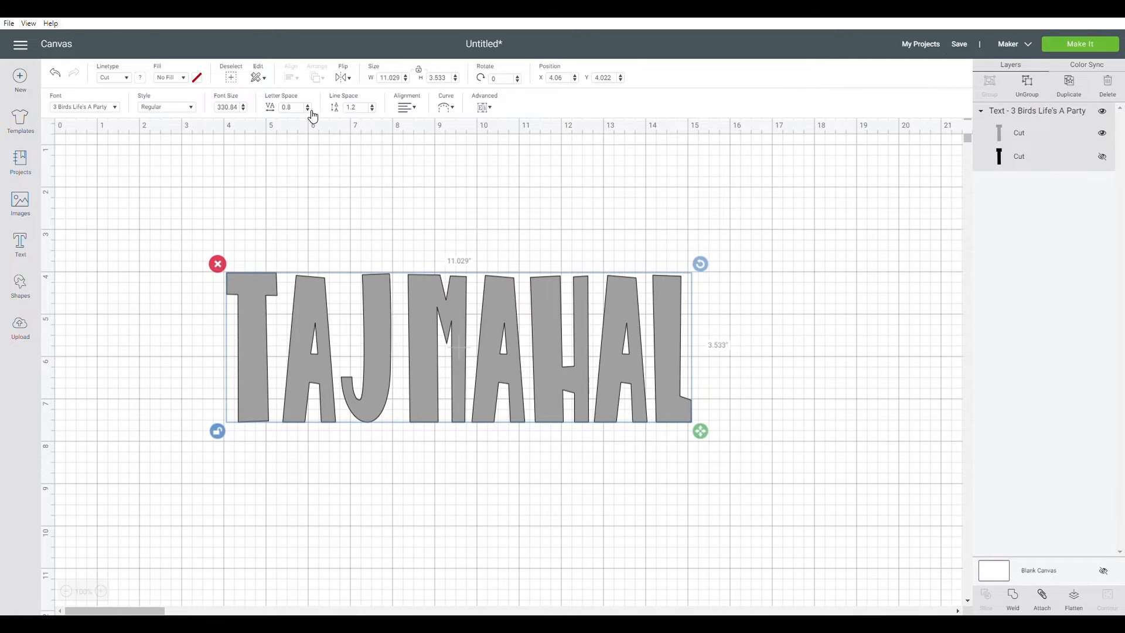
left_click(313, 112)
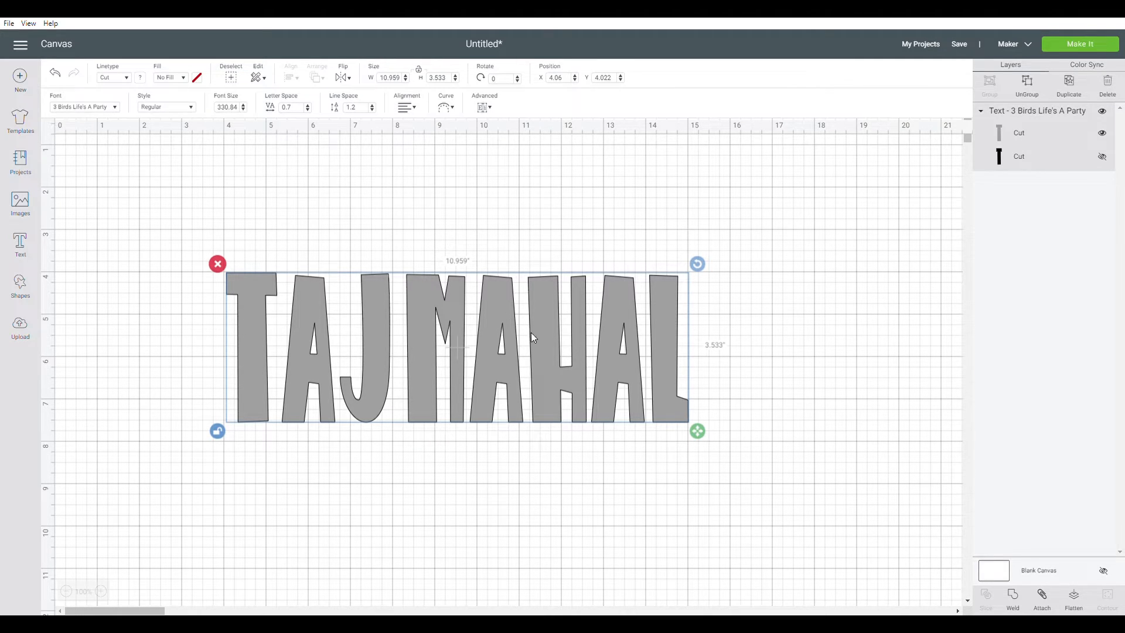
Change the text's fill from No Fill to Print
left_click(183, 80)
left_click(186, 109)
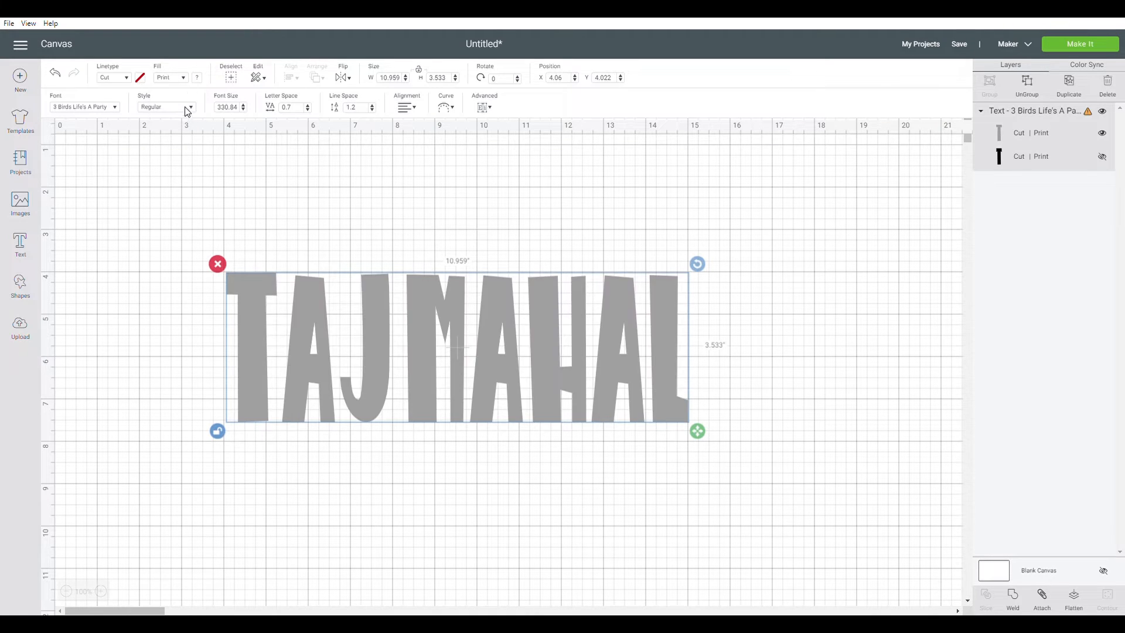
Try filling the separate letters with the uploaded Taj Mahal pattern, then undo the pattern fill
left_click(197, 80)
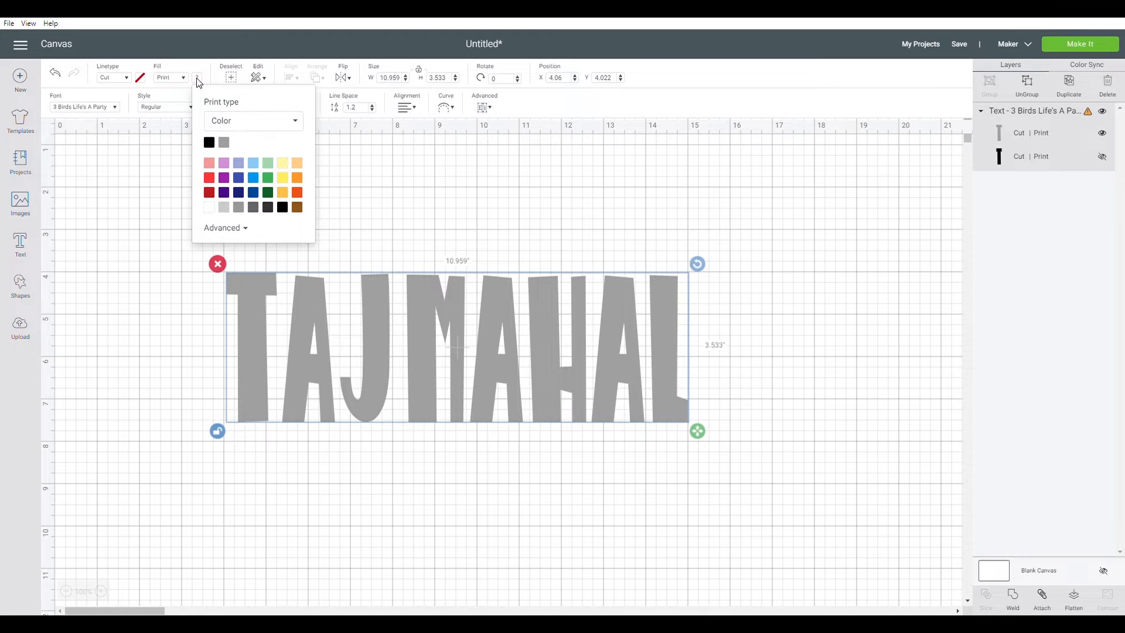
left_click(246, 126)
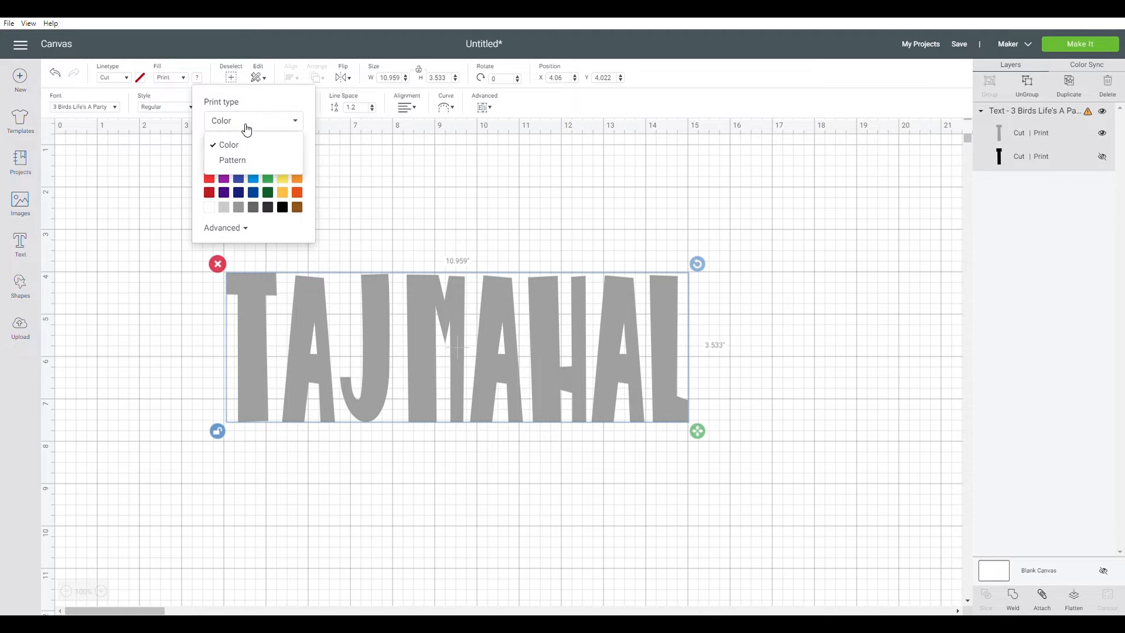
left_click(244, 160)
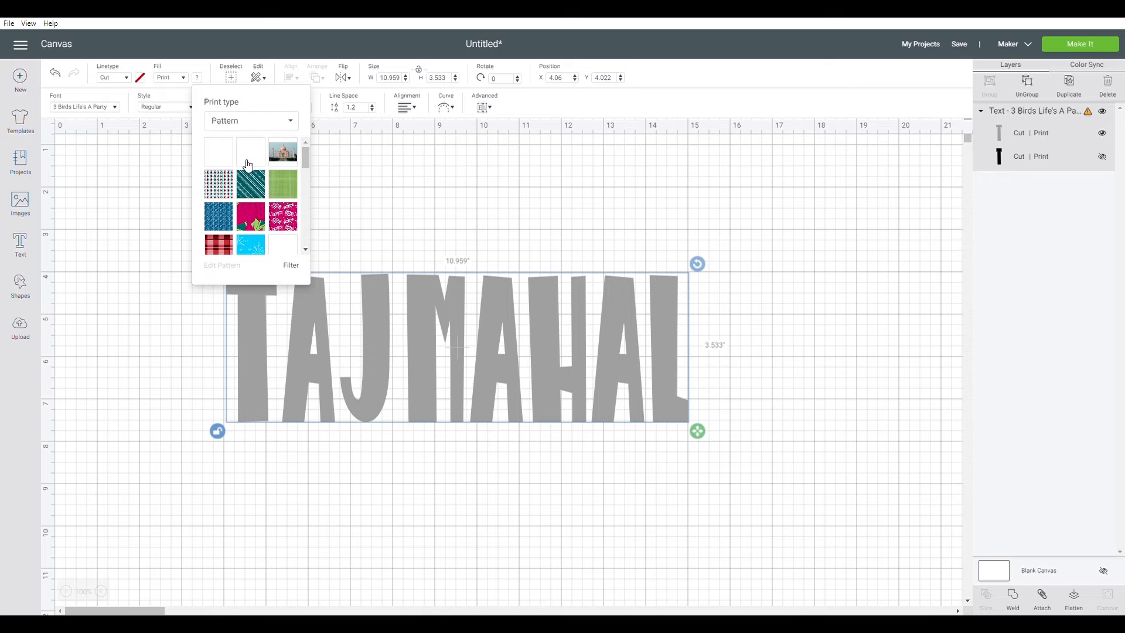
left_click(227, 159)
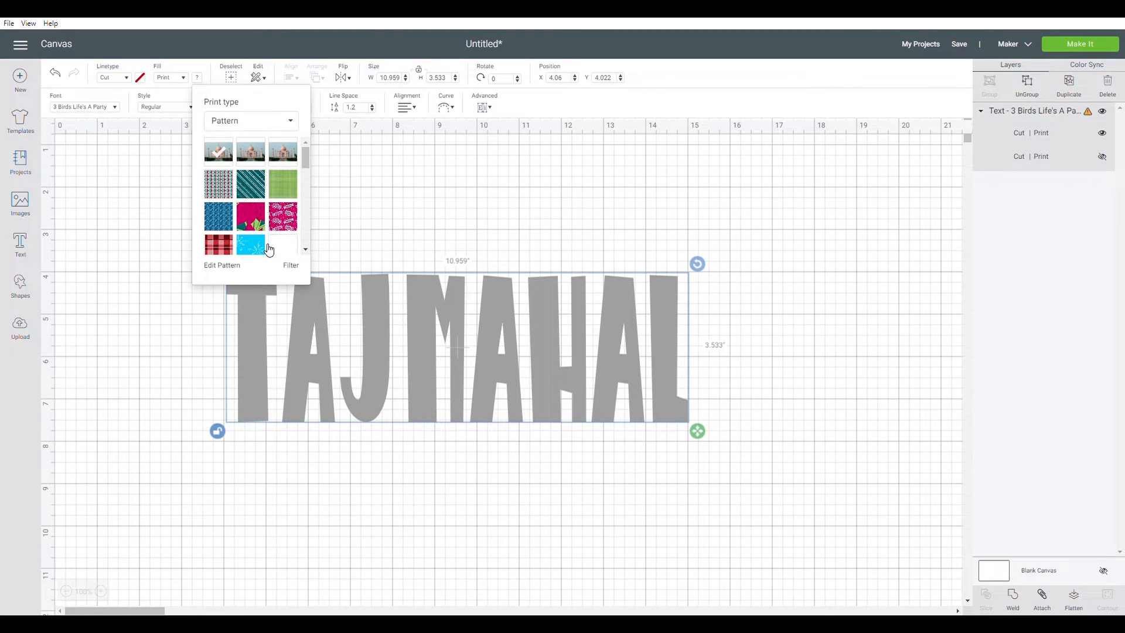
left_click(383, 223)
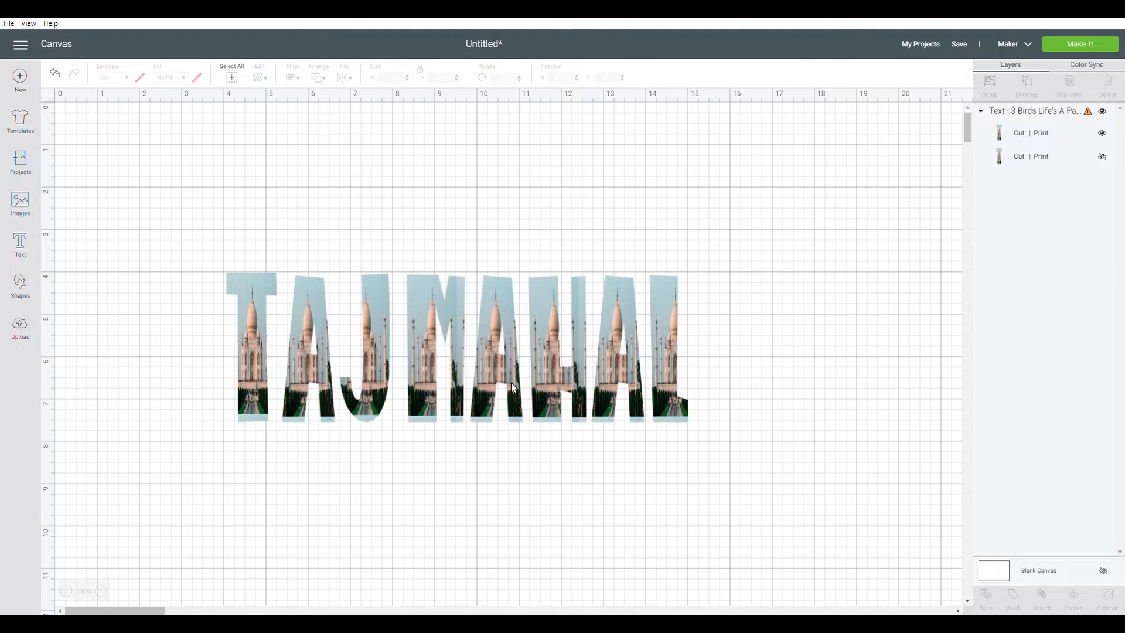
key("ctrl+z")
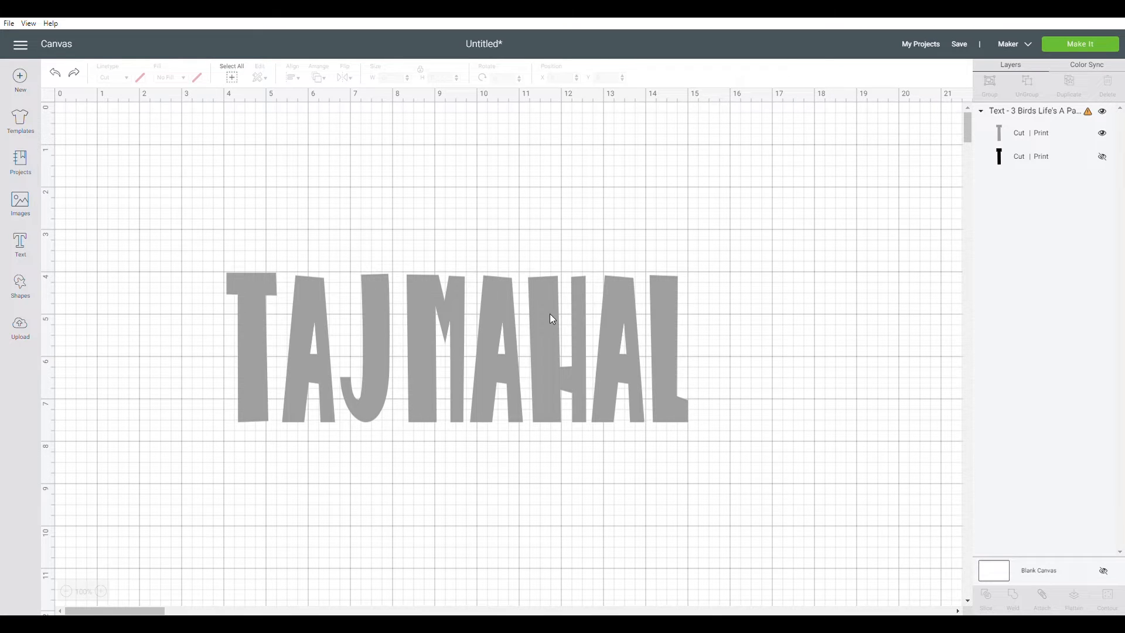
Select the text and weld its letters into a single shape
left_click(545, 313)
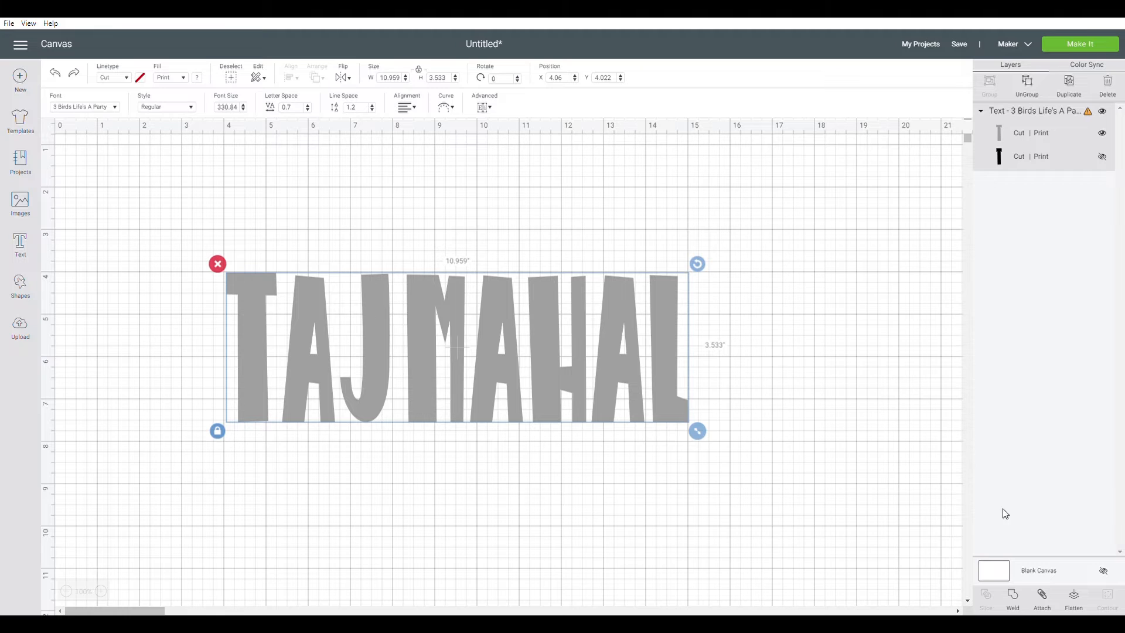
left_click(1015, 603)
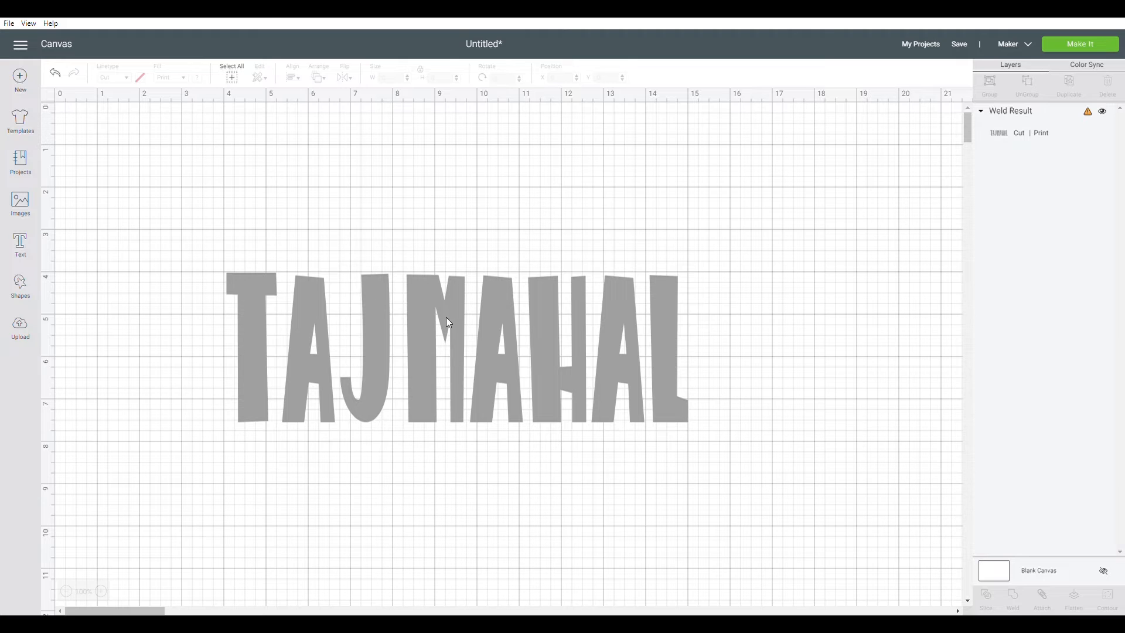
Fill the welded text with the uploaded Taj Mahal print pattern
left_click(661, 330)
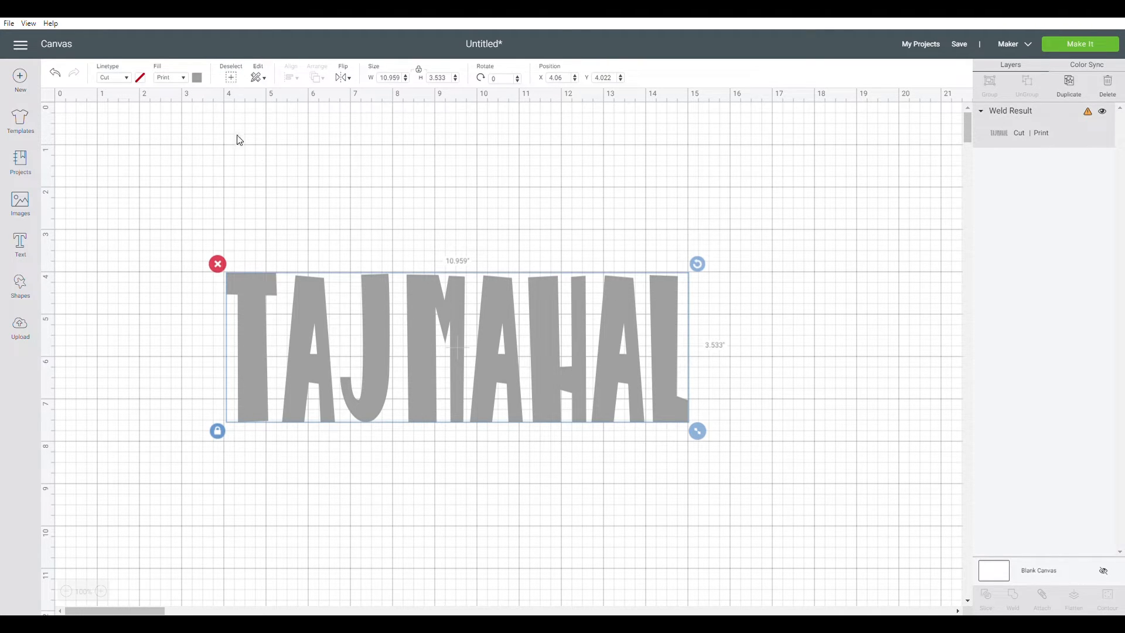
left_click(183, 78)
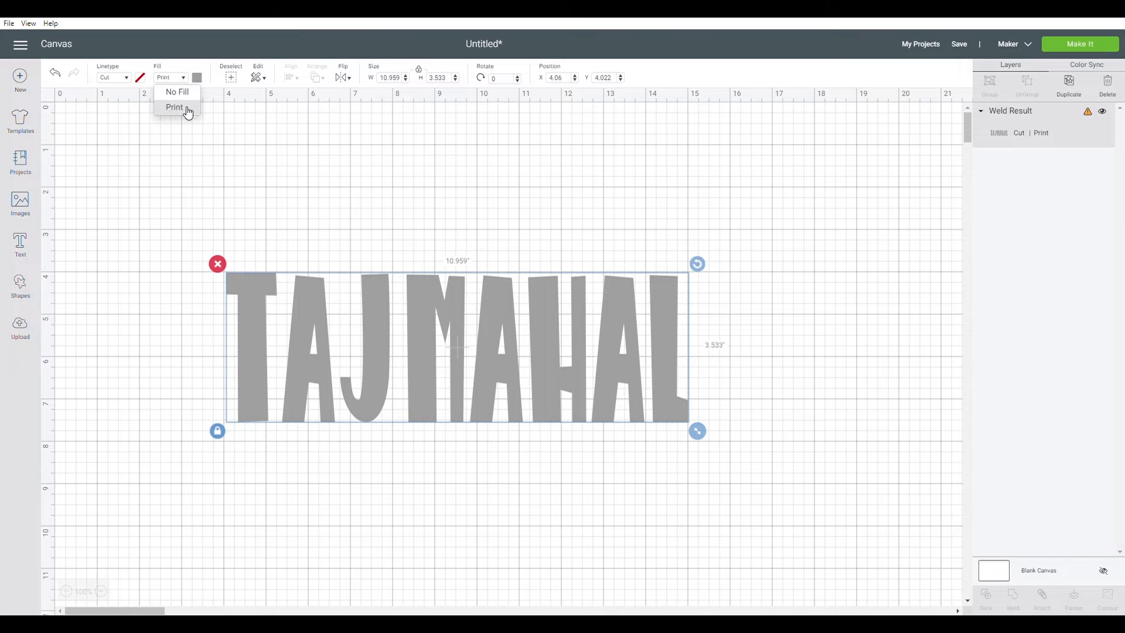
left_click(198, 78)
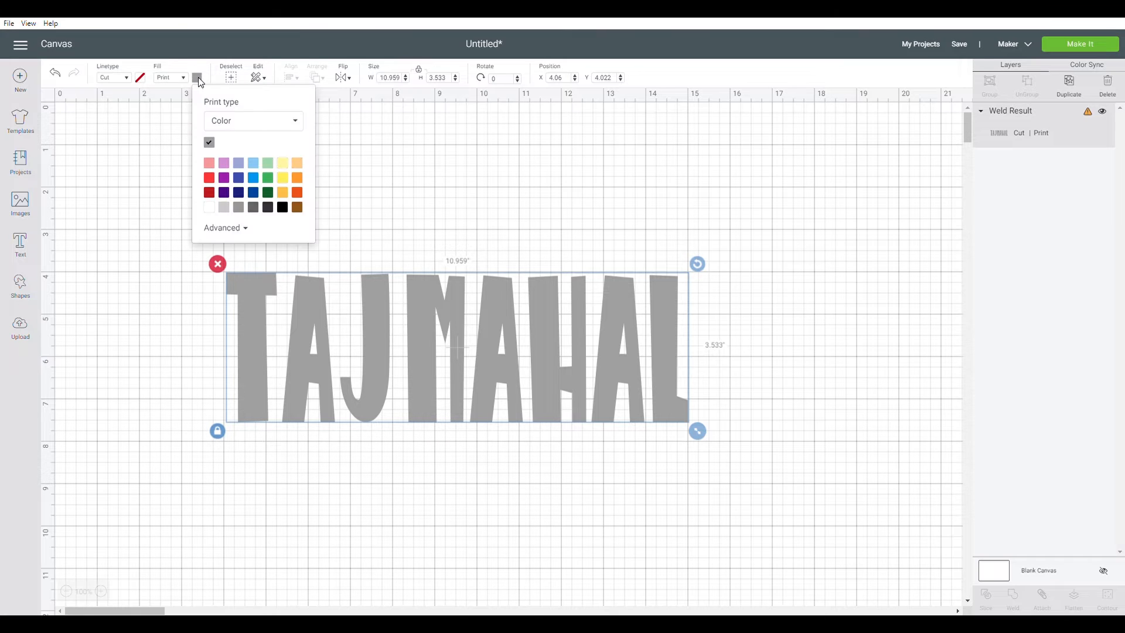
left_click(250, 129)
left_click(237, 157)
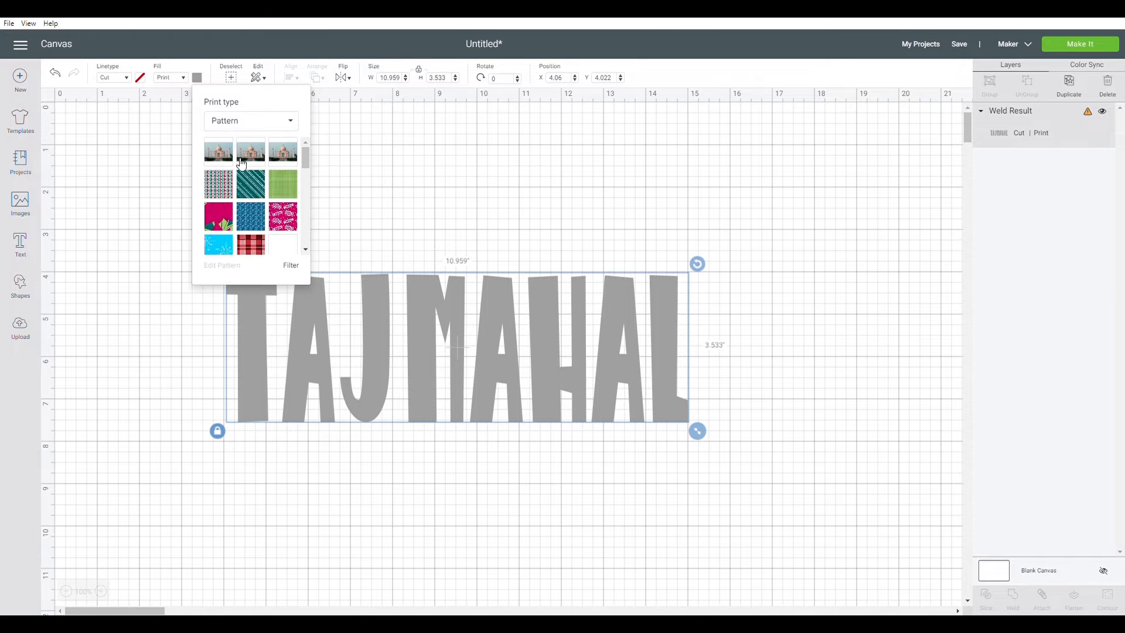
left_click(226, 158)
left_click(507, 181)
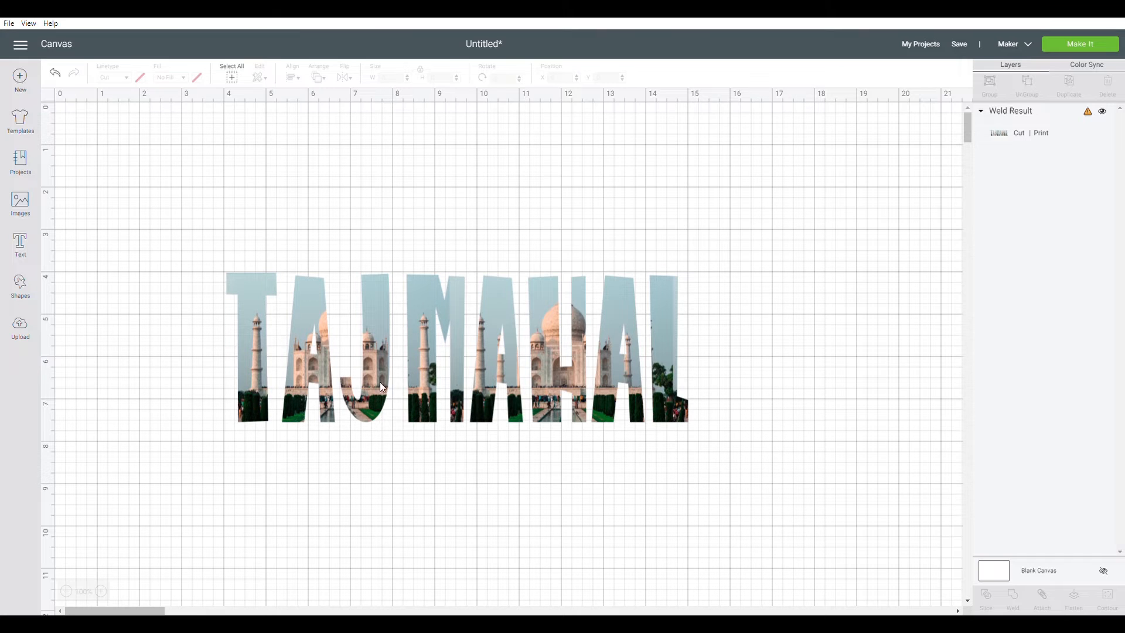
Open Edit Pattern for the welded text and set the pattern scale to 252
left_click(378, 318)
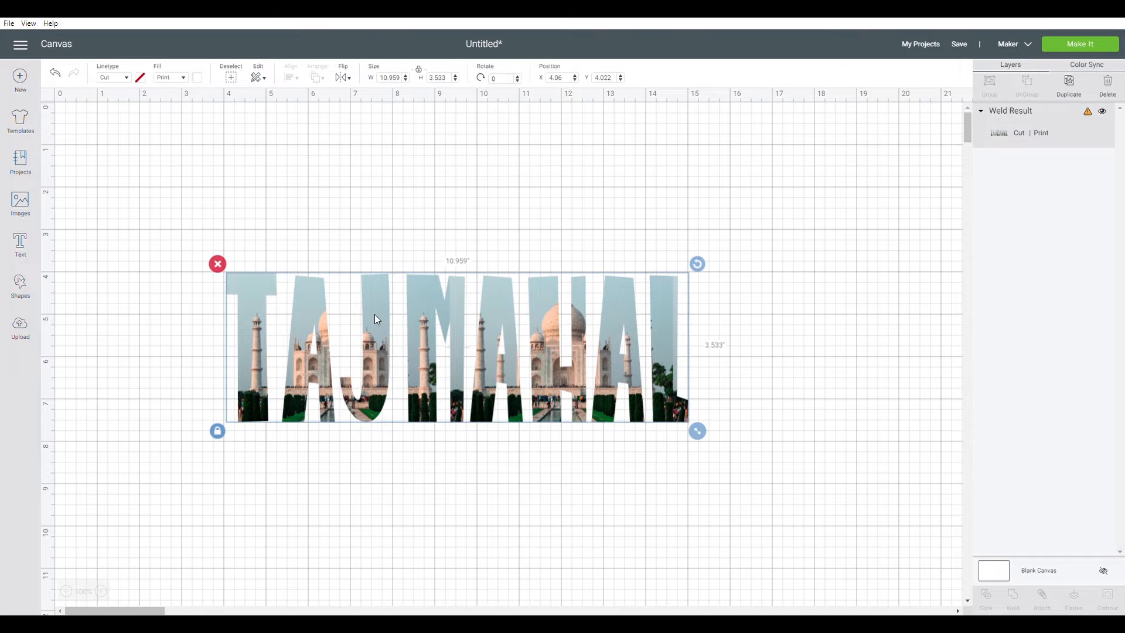
left_click(197, 78)
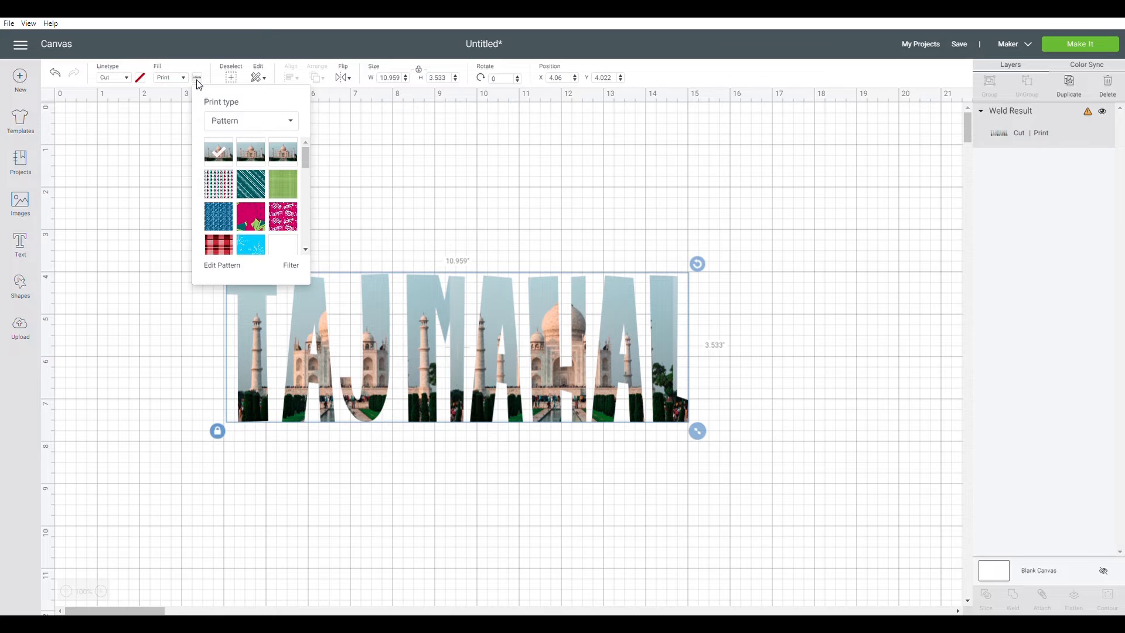
left_click(229, 267)
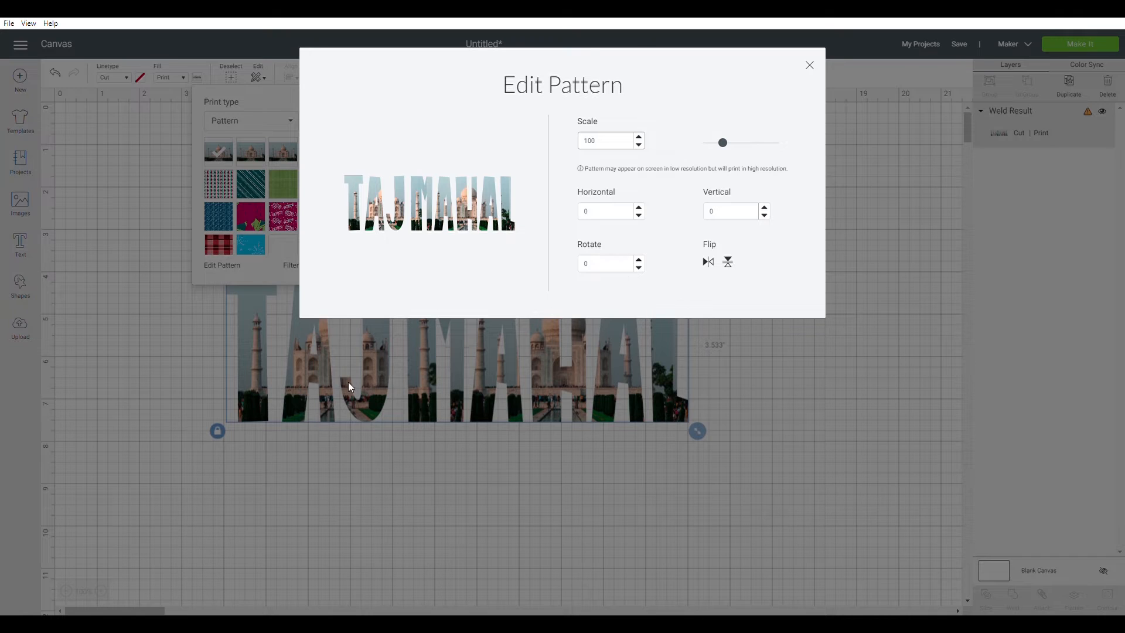
left_click_drag(725, 147, 754, 151)
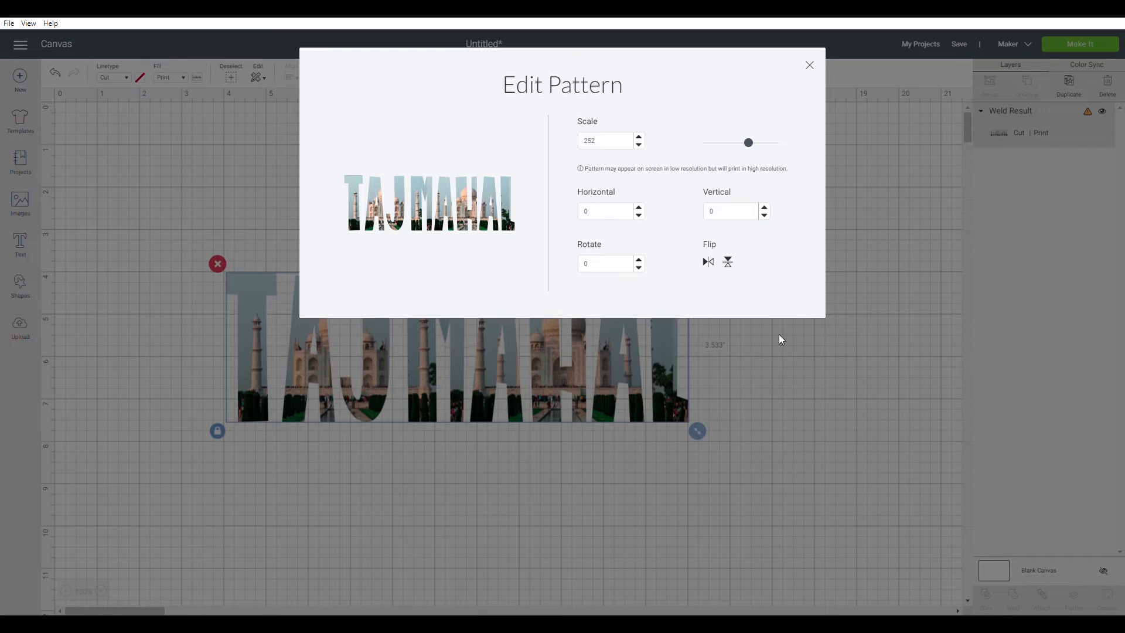
key("Escape")
left_click(780, 282)
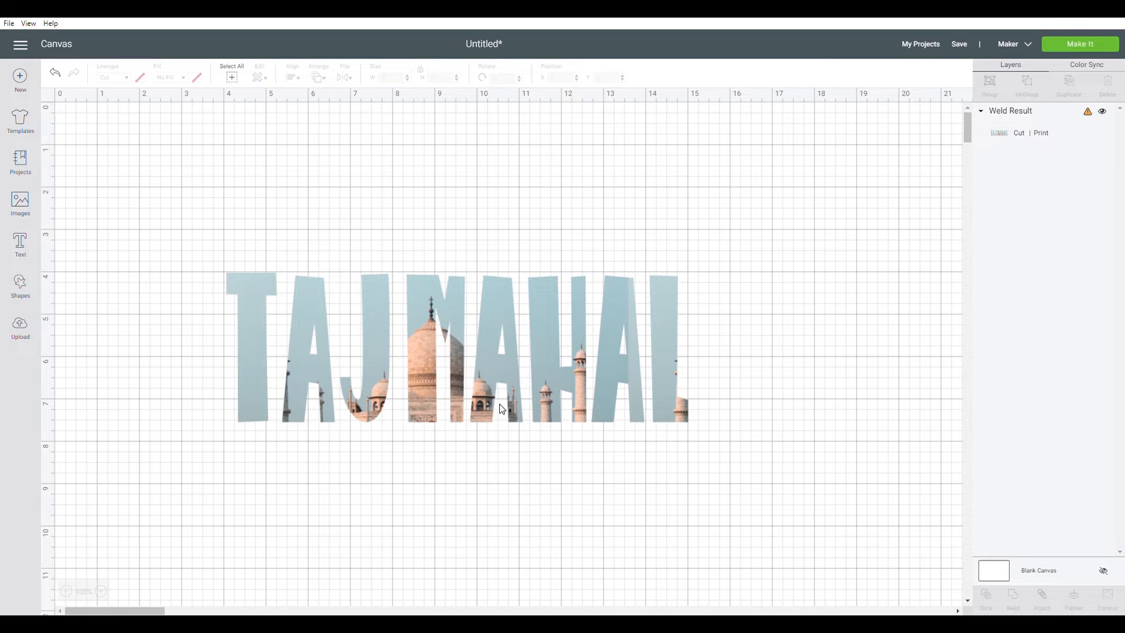
Reopen Edit Pattern and set the pattern's vertical offset to 200
left_click(537, 356)
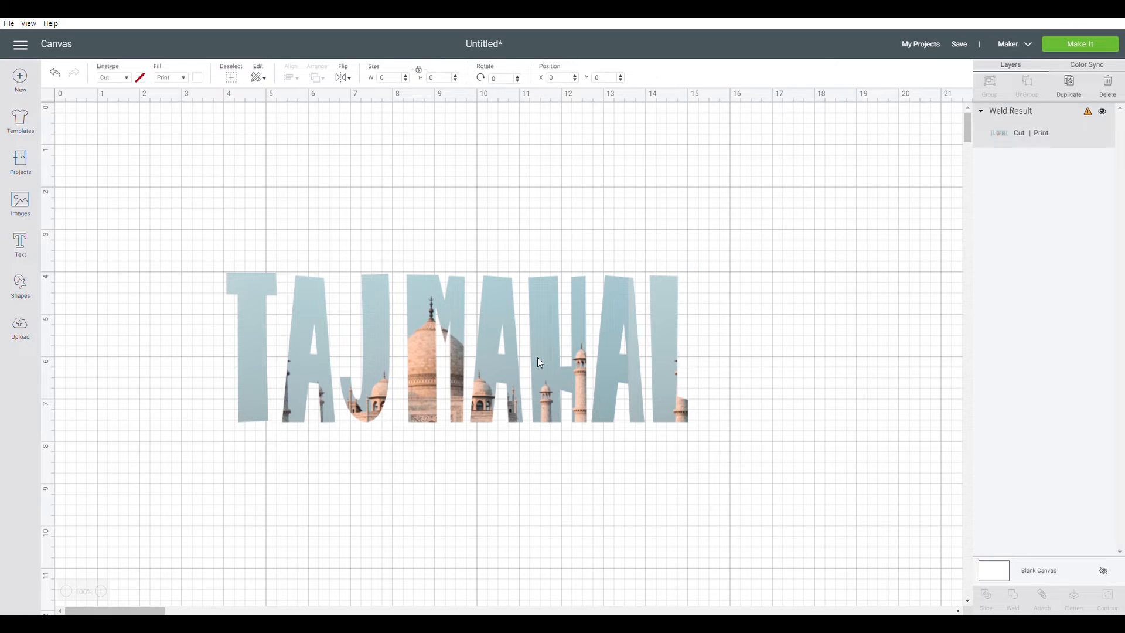
left_click(197, 77)
left_click(223, 266)
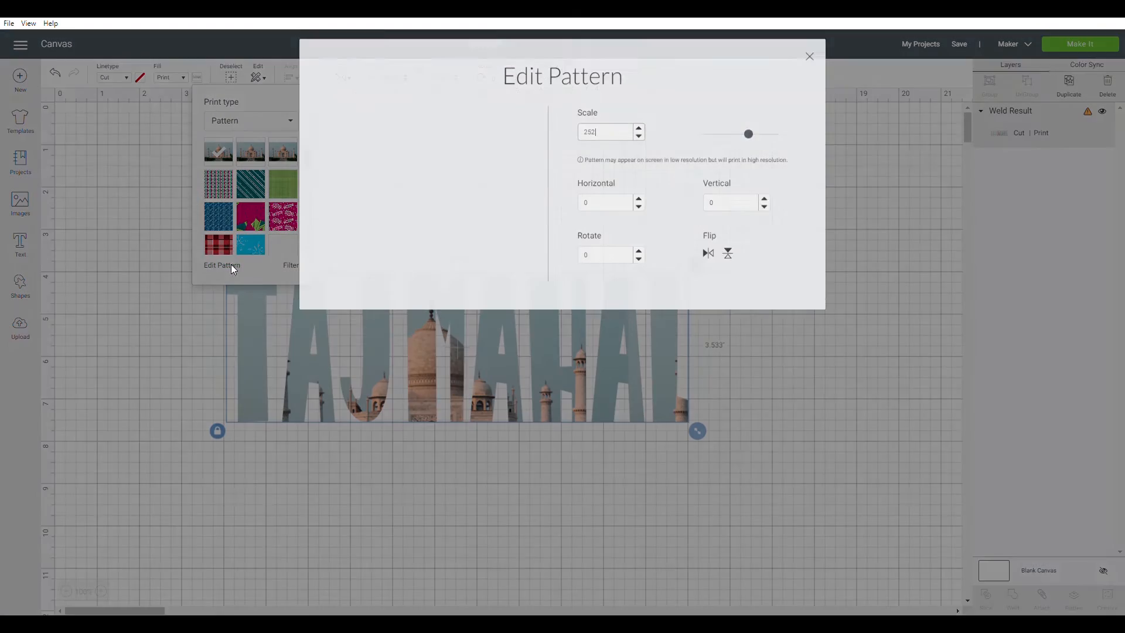
left_click(724, 217)
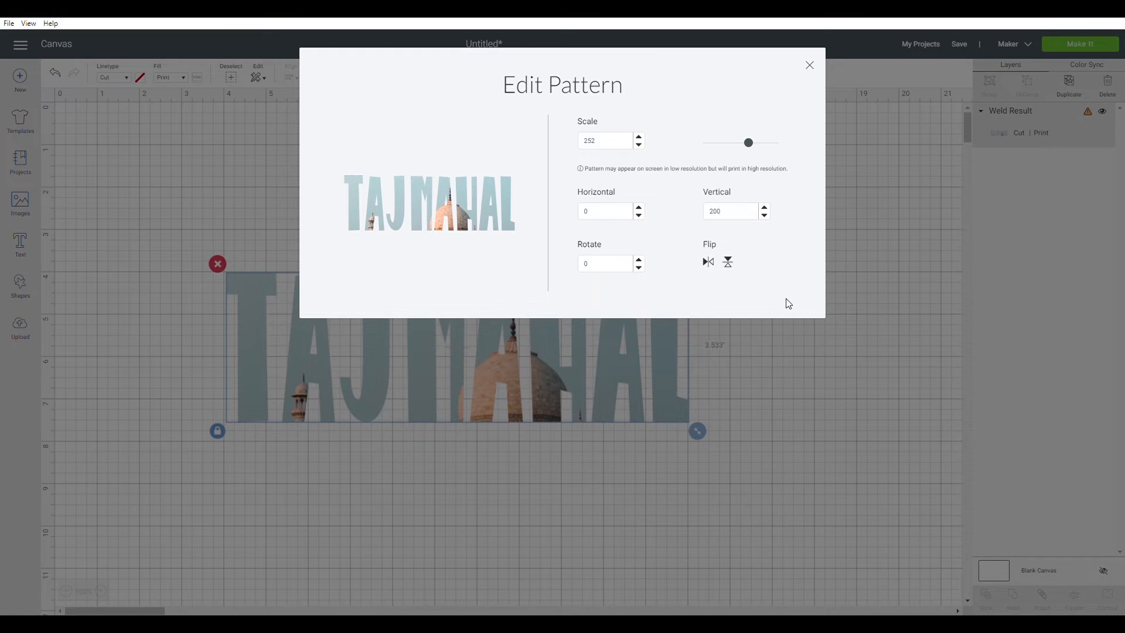
left_click(841, 438)
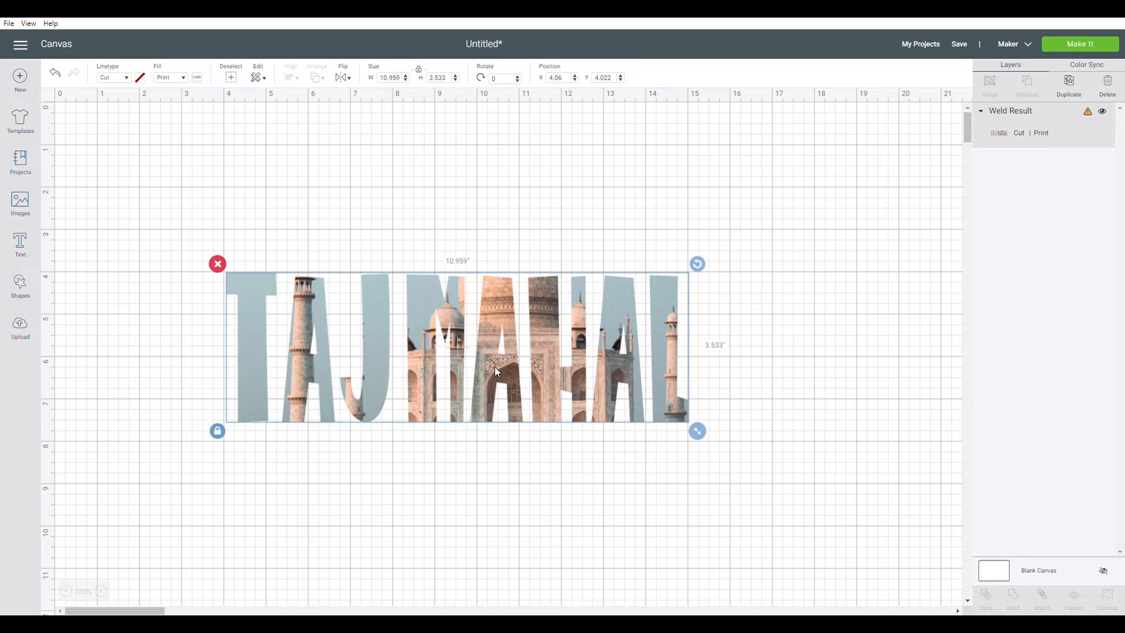
Reopen Edit Pattern for the welded text, set the vertical offset to -200 and the scale to 100
left_click(197, 77)
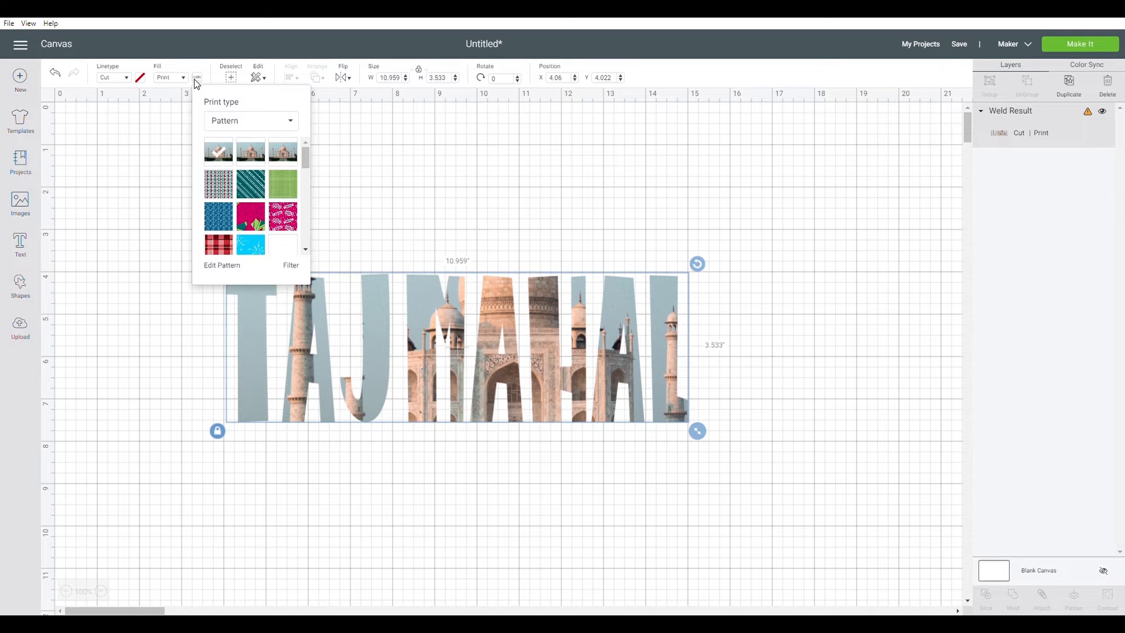
left_click(223, 265)
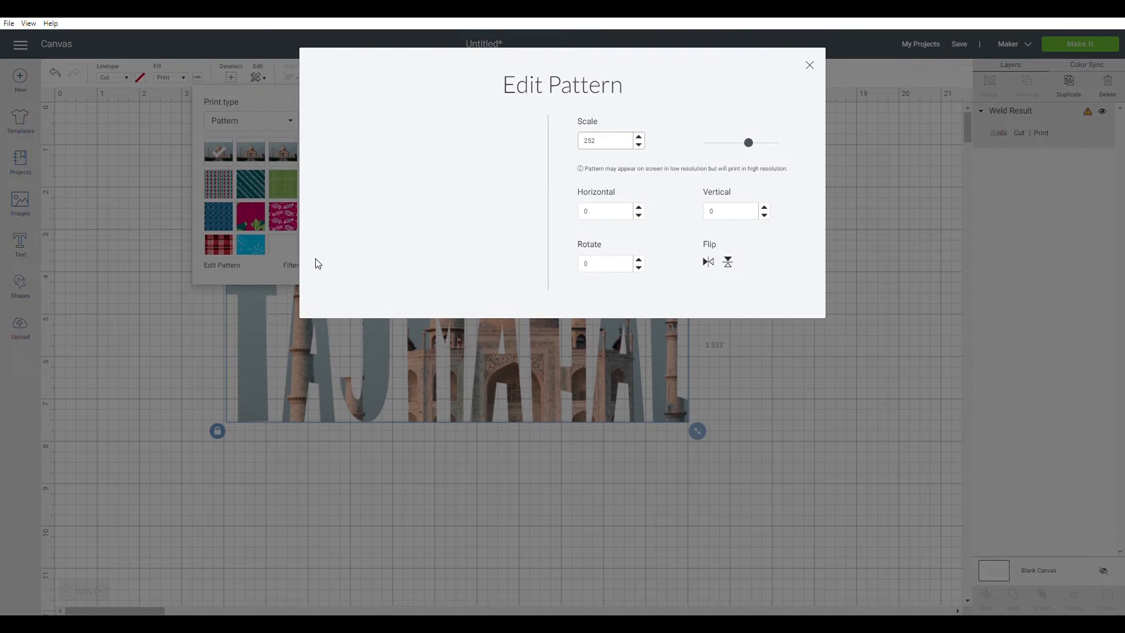
left_click(716, 216)
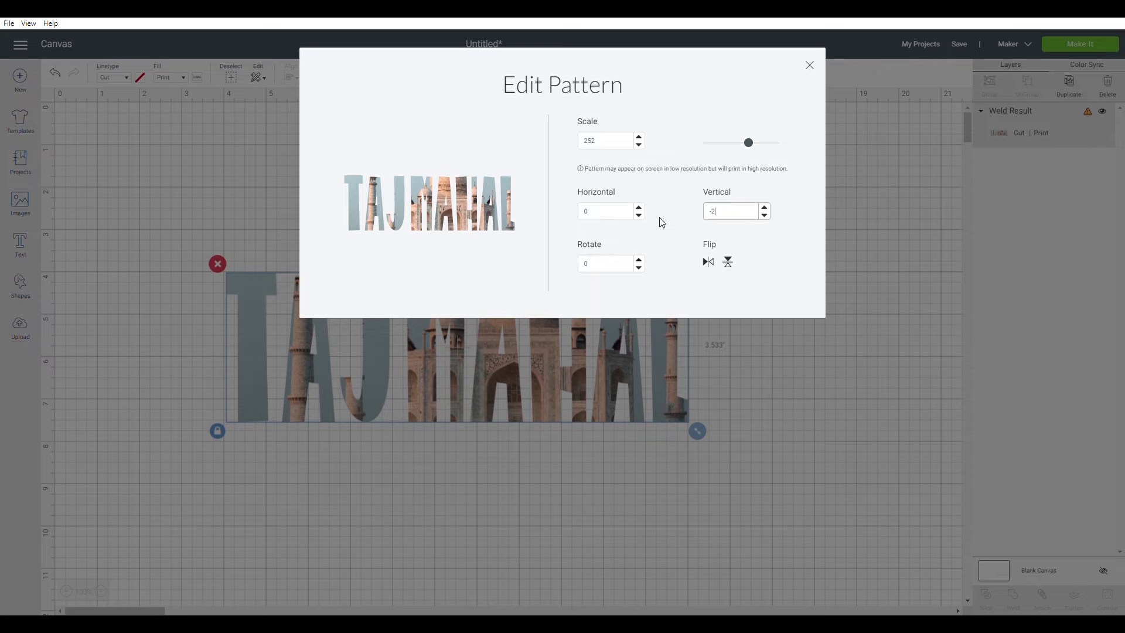
left_click(611, 149)
type("100")
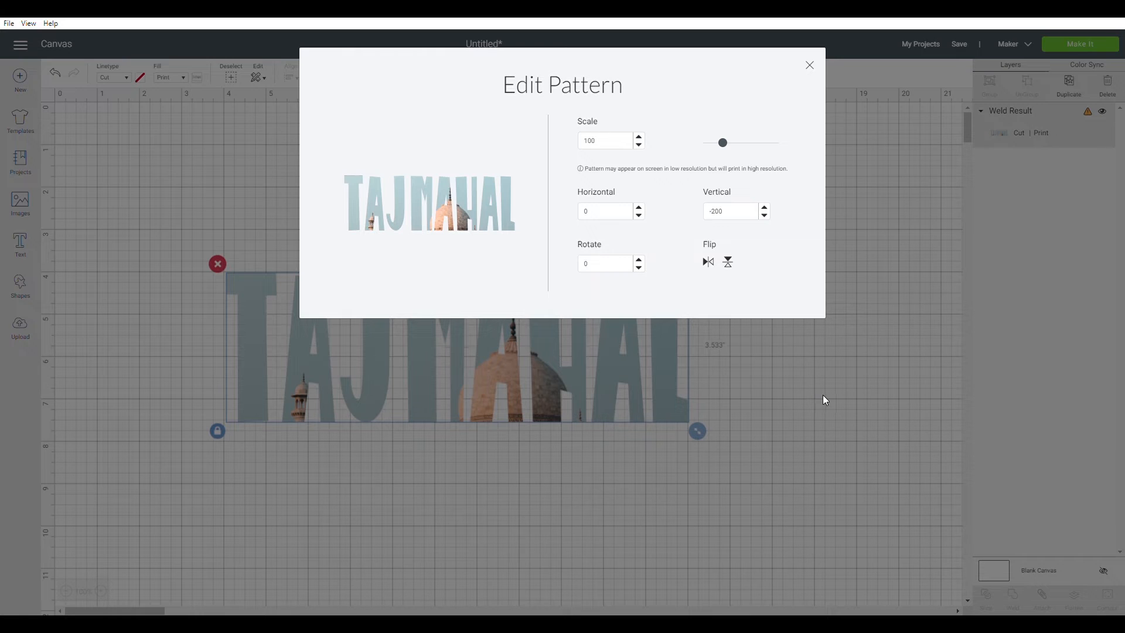
left_click(852, 398)
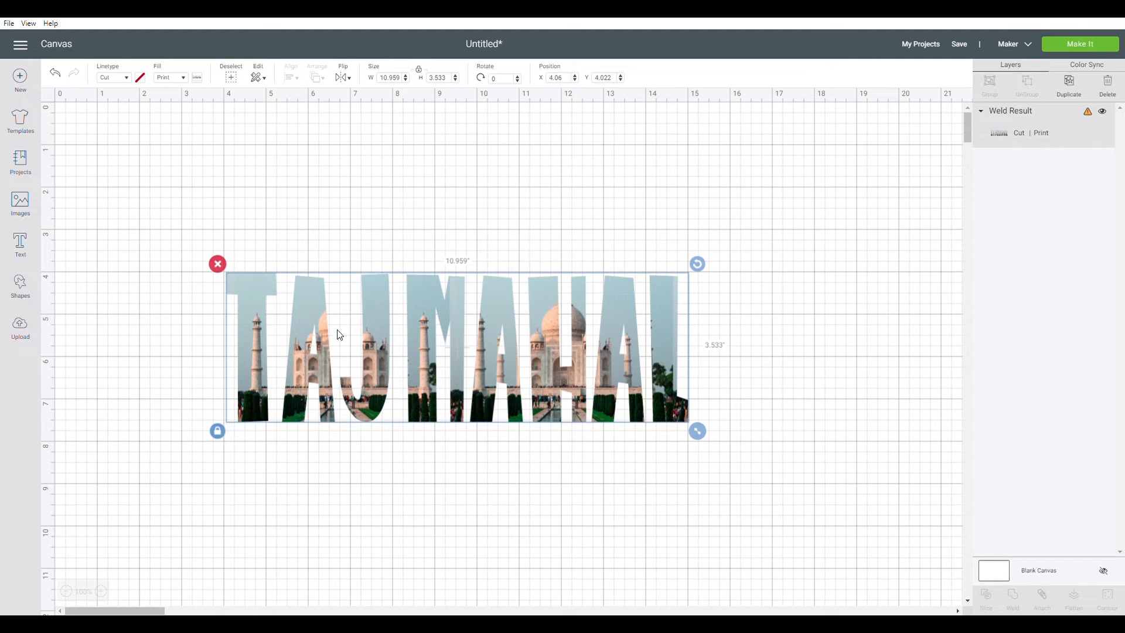
left_click(853, 433)
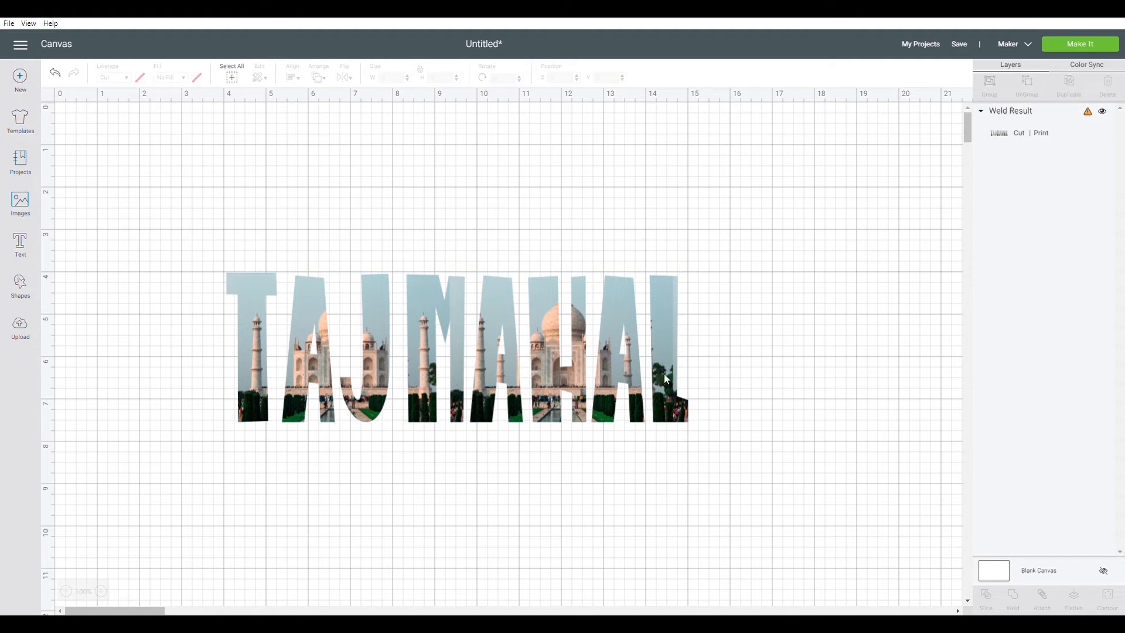
Delete the pattern-filled TAJ MAHAL text from the canvas
left_click_drag(558, 388, 582, 306)
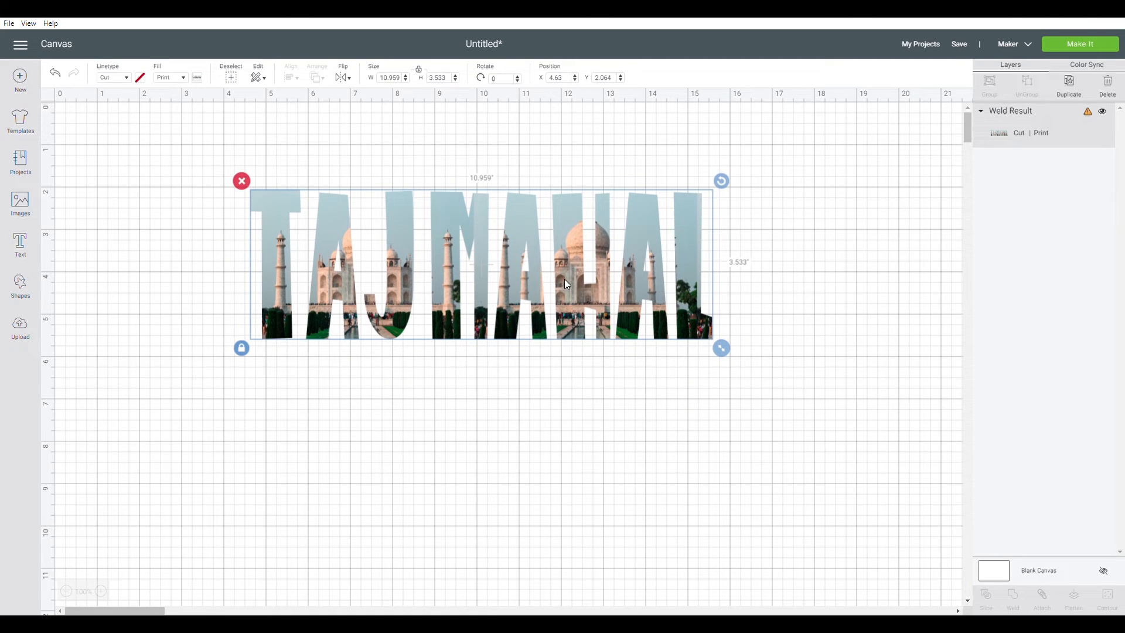
key("Delete")
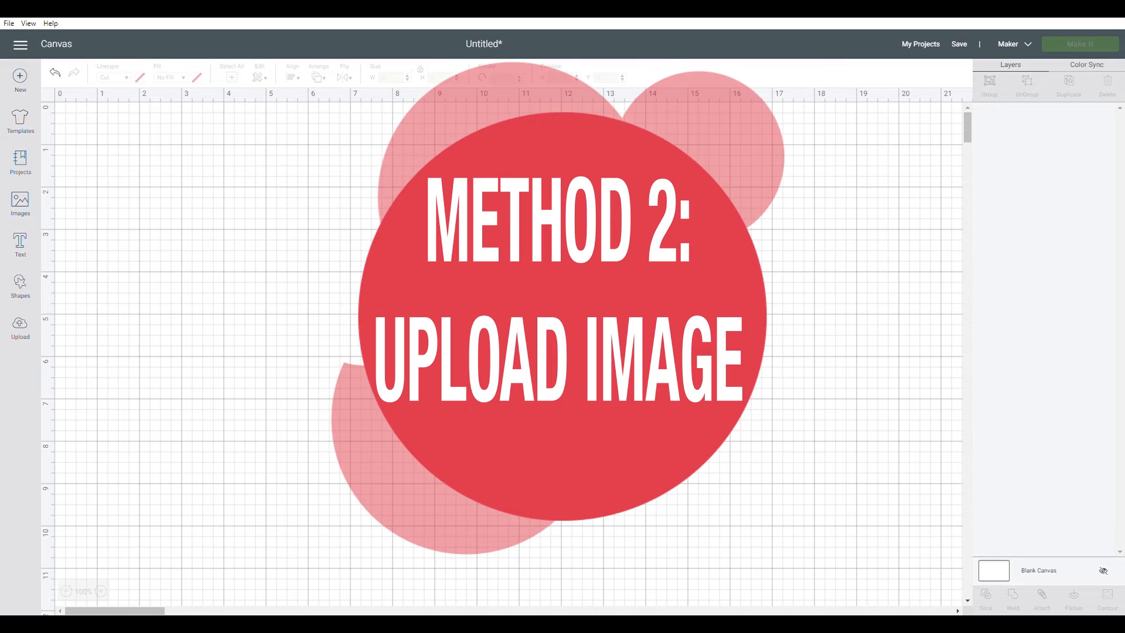
Insert the previously uploaded movie-scene photo onto the canvas
left_click(30, 330)
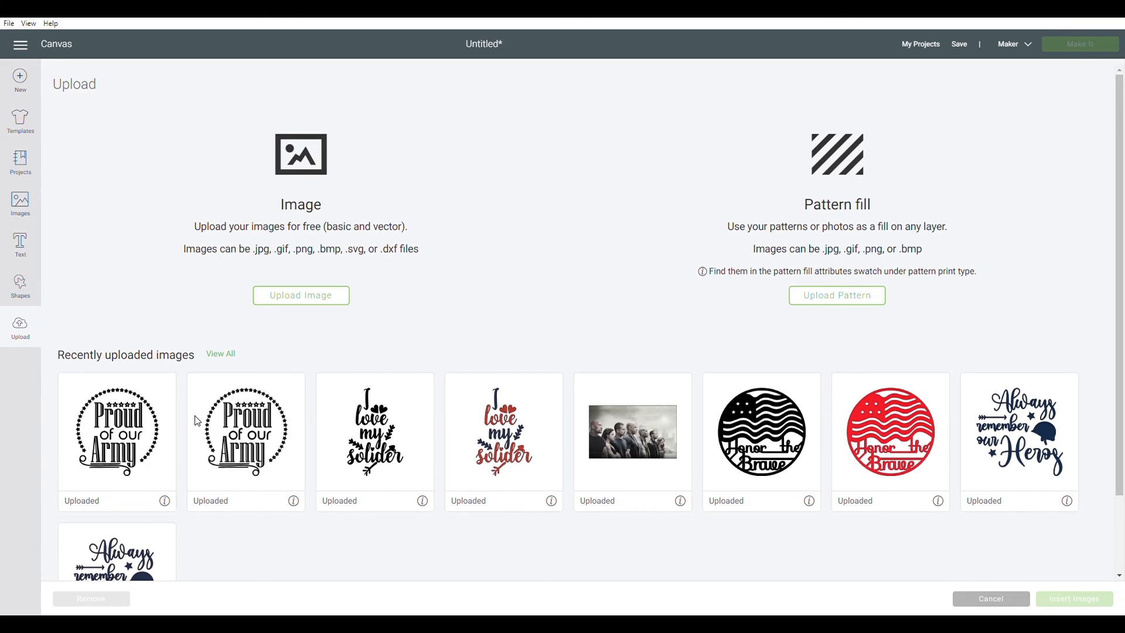
left_click(645, 463)
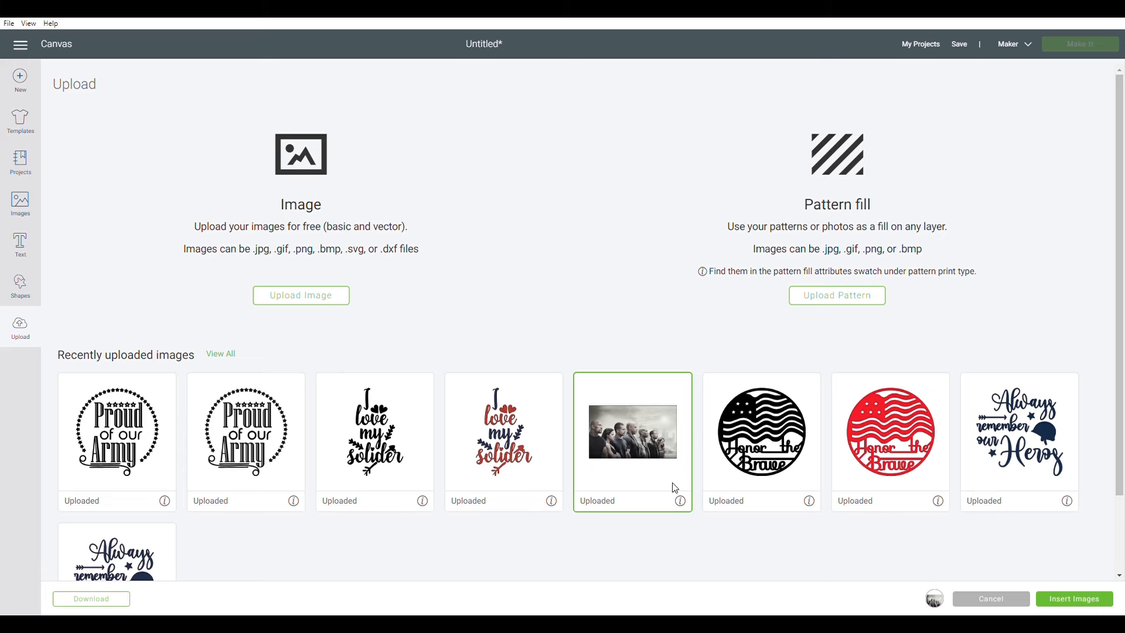
left_click(1071, 603)
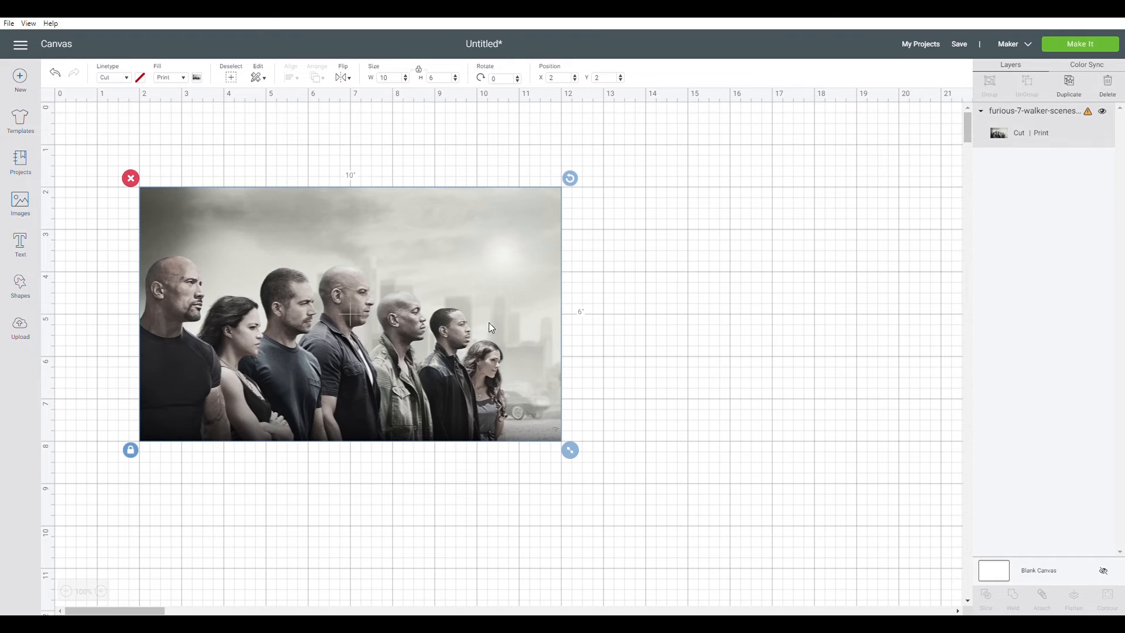
Enlarge the photo to about 11.96 by 7.18 inches and move it near the top of the canvas
left_click_drag(478, 287, 605, 241)
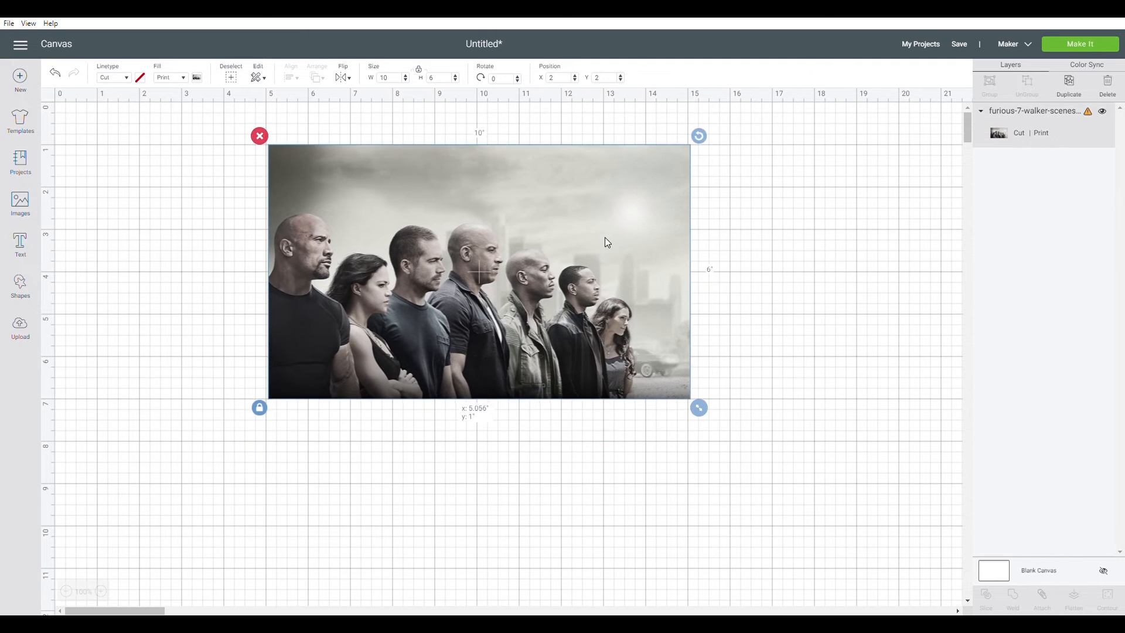
left_click_drag(701, 413, 742, 442)
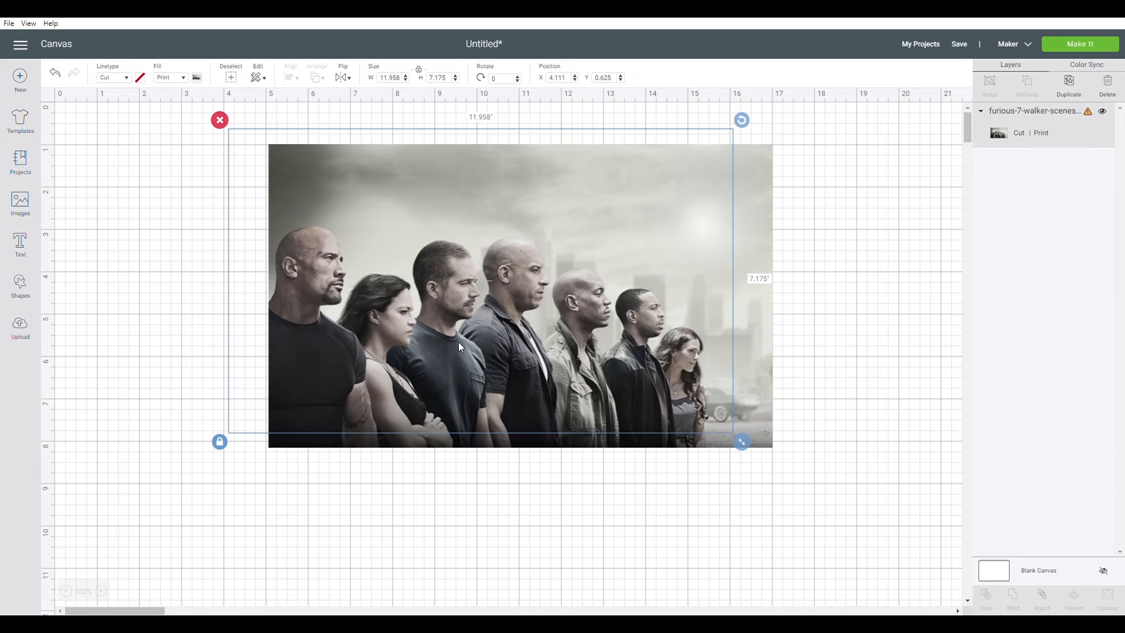
left_click(211, 312)
left_click_drag(441, 283, 440, 260)
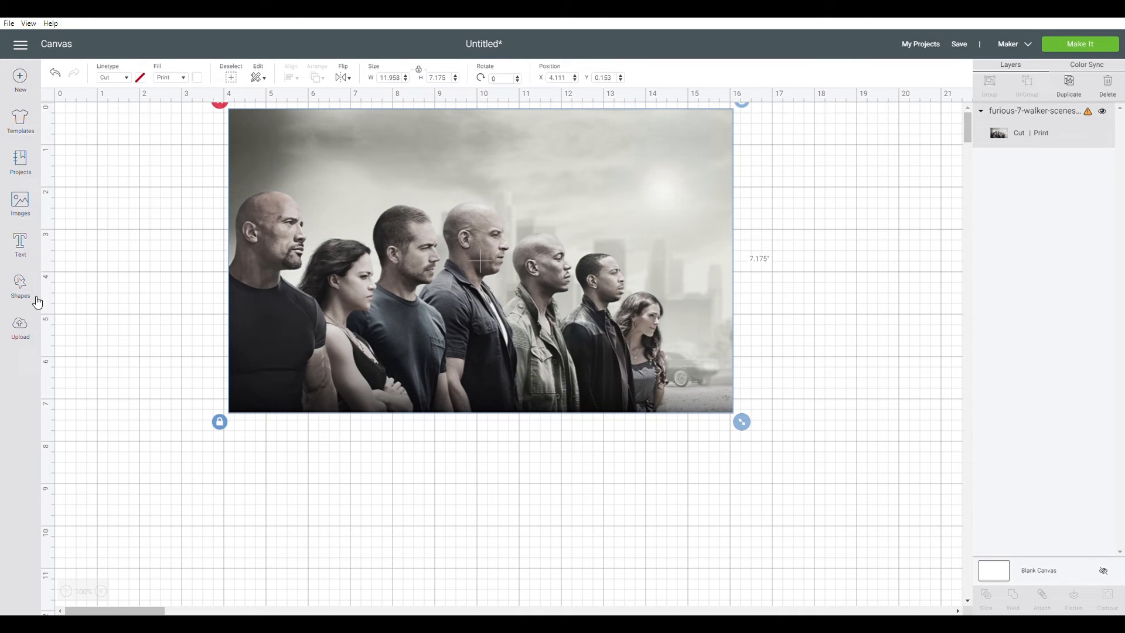
Add the text FAMILY and stretch it, unproportioned, to about 8.3 by 2.2 inches
left_click(31, 254)
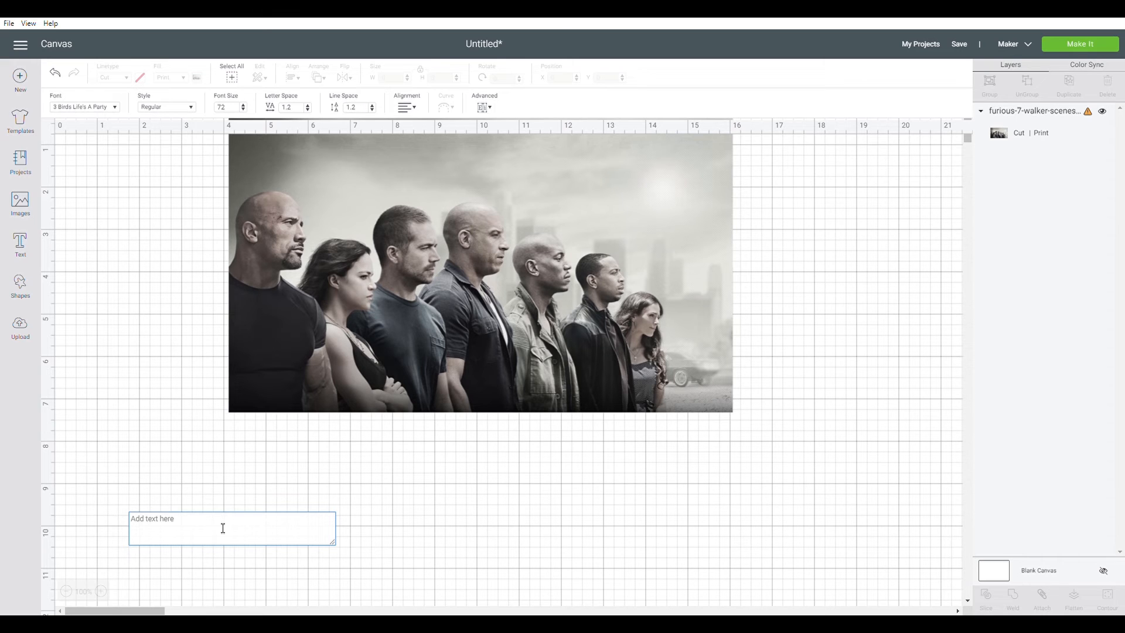
type("FAMILY")
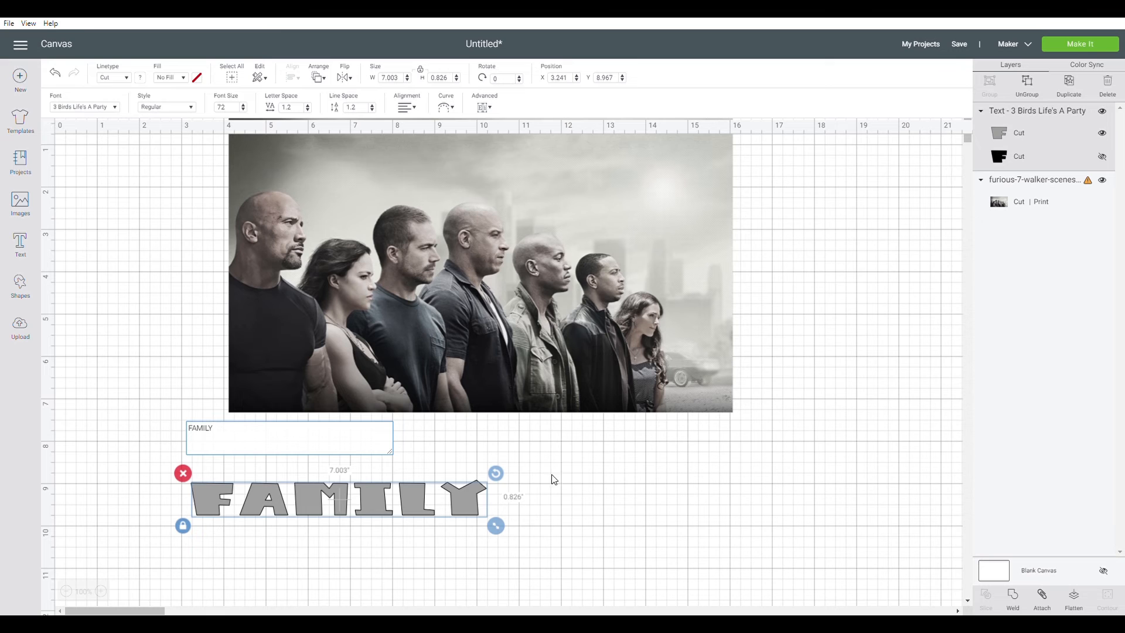
left_click(183, 526)
left_click_drag(495, 525, 558, 596)
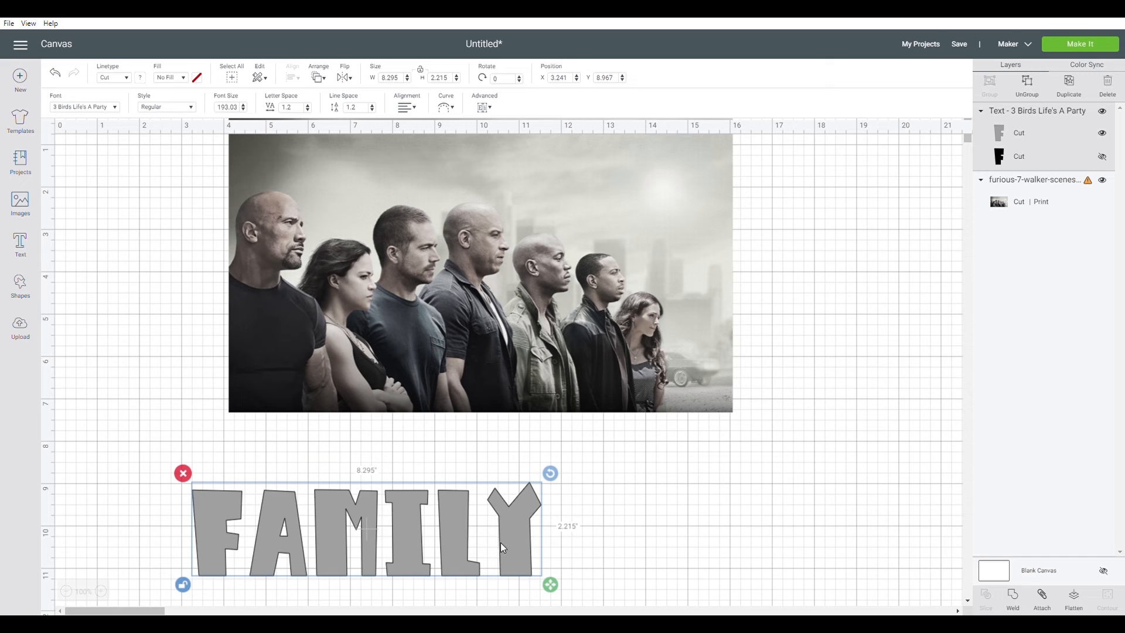
Place the FAMILY text over the people in the photo, tilted about 8° and sized about 10.1 by 4.1 inches
left_click_drag(500, 542, 580, 255)
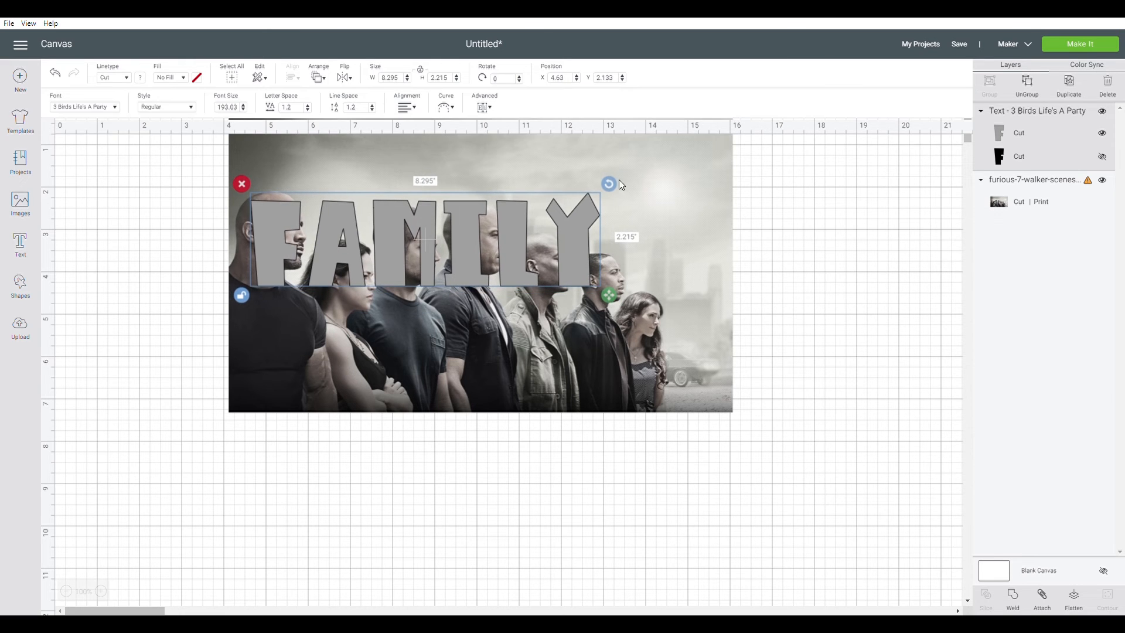
left_click_drag(611, 185, 627, 224)
left_click_drag(571, 277, 584, 296)
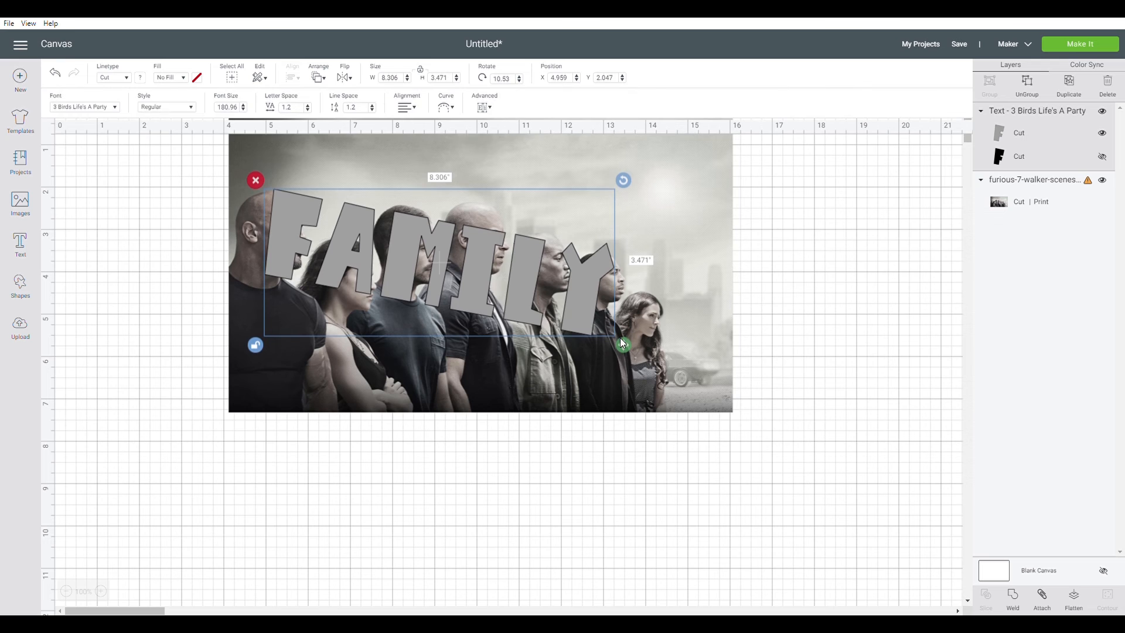
mouse_move(622, 343)
left_mouse_down()
mouse_move(685, 375)
mouse_move(635, 324)
left_mouse_up()
mouse_move(684, 179)
left_mouse_down()
mouse_move(679, 171)
mouse_move(677, 181)
left_mouse_up()
left_click_drag(417, 292, 417, 291)
left_click_drag(681, 362, 697, 373)
left_click_drag(514, 307, 506, 302)
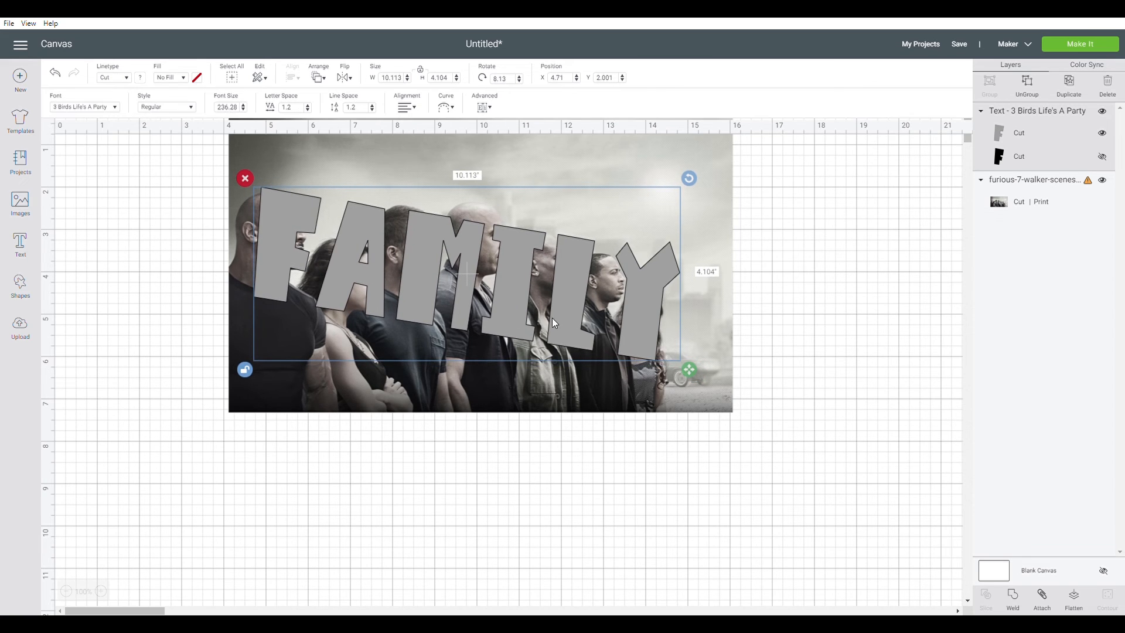
left_click(810, 296)
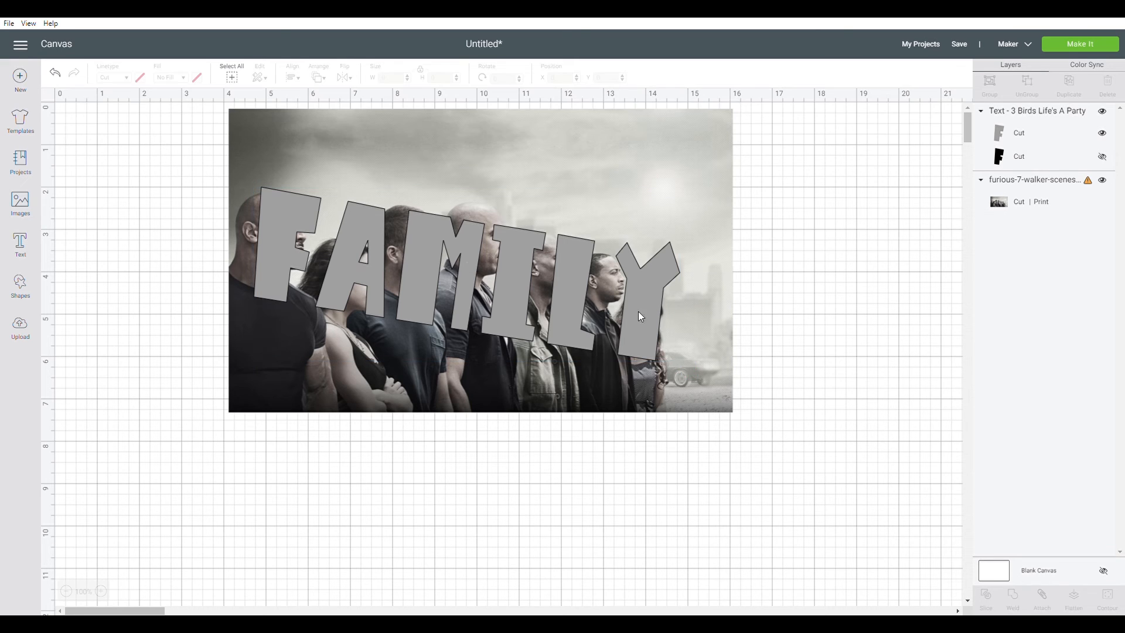
Select both the photo and the text and slice them together
left_click_drag(96, 169, 801, 478)
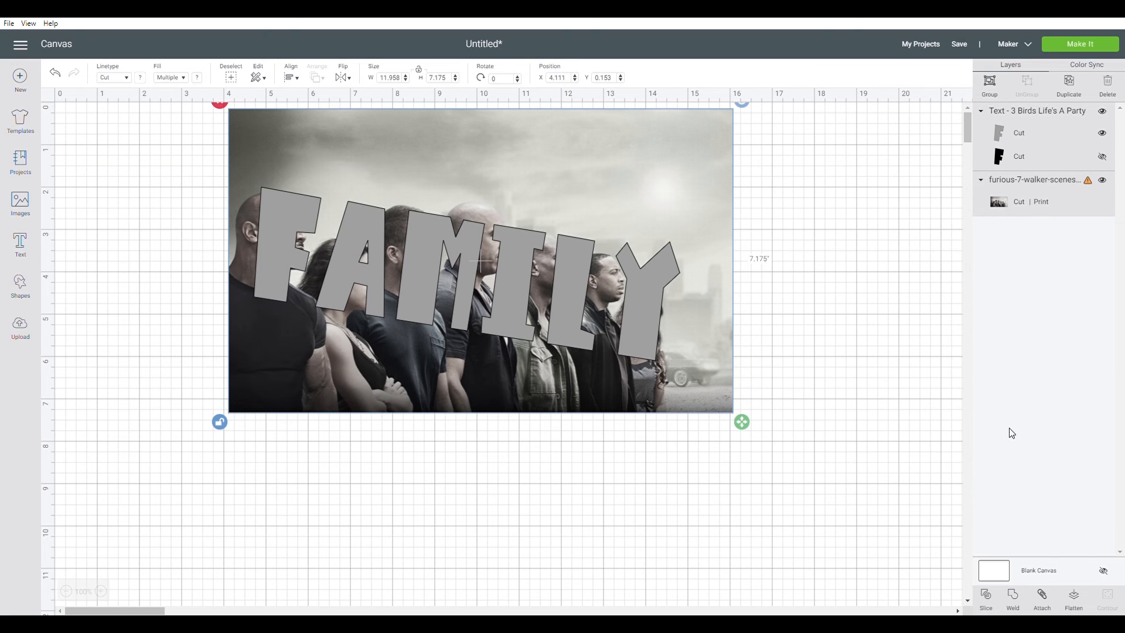
left_click(989, 606)
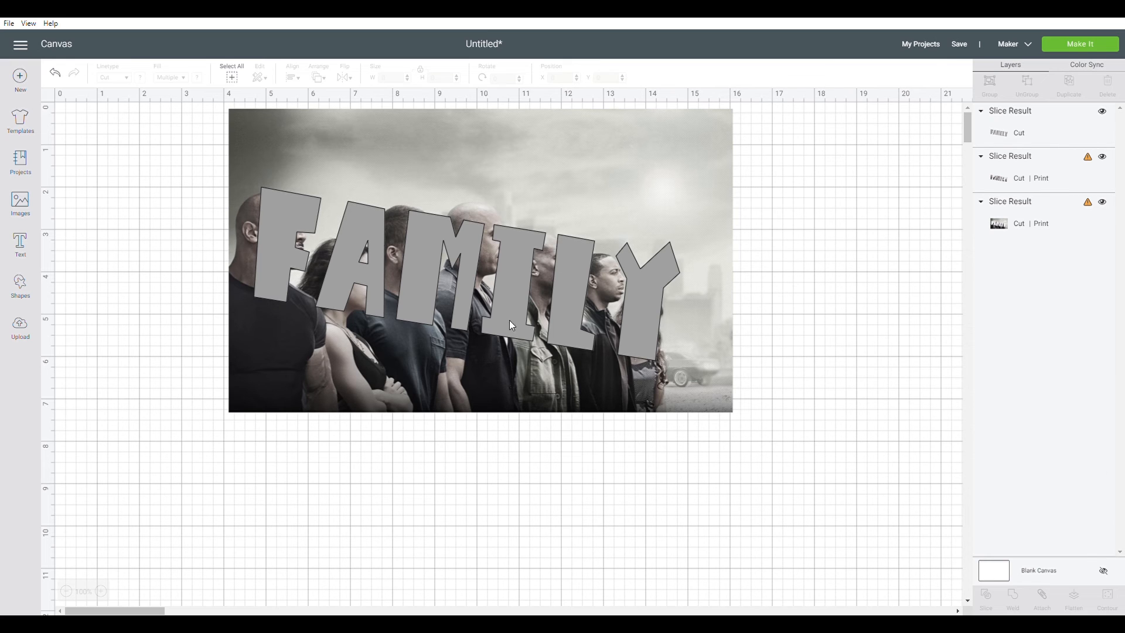
Pull the slice results apart, moving the plain FAMILY letters down and the photo-filled letters aside
left_click_drag(643, 301, 668, 537)
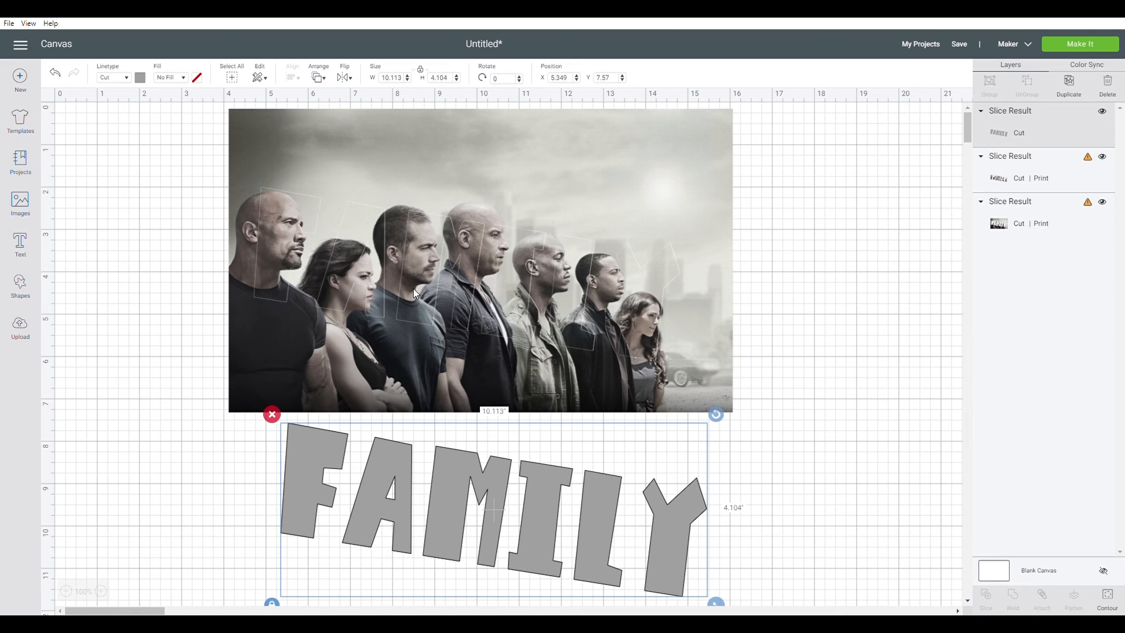
left_click_drag(465, 254, 804, 208)
left_click_drag(451, 195, 95, 163)
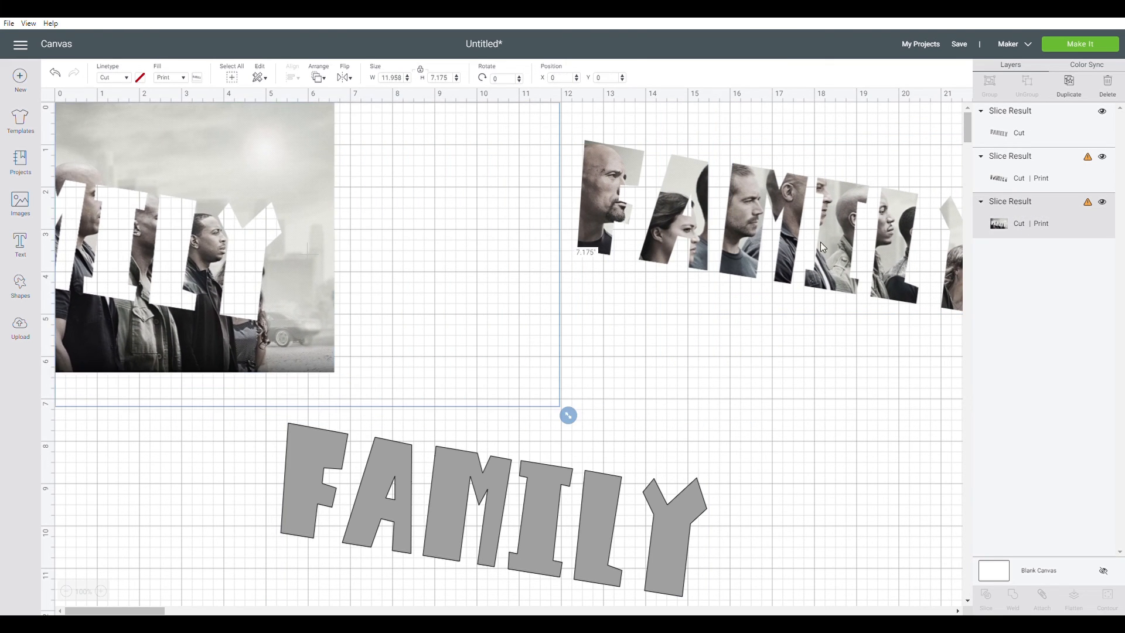
Move the photo-filled FAMILY letters and rotate them to 351.2° so they sit level
left_click_drag(836, 248, 689, 301)
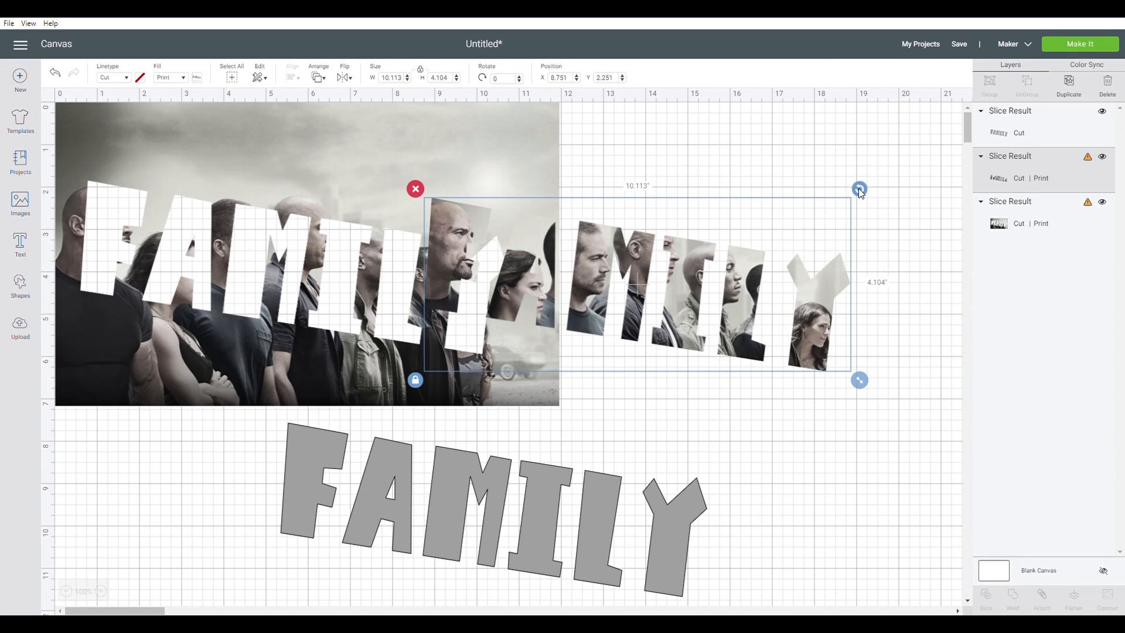
left_click_drag(858, 188, 822, 161)
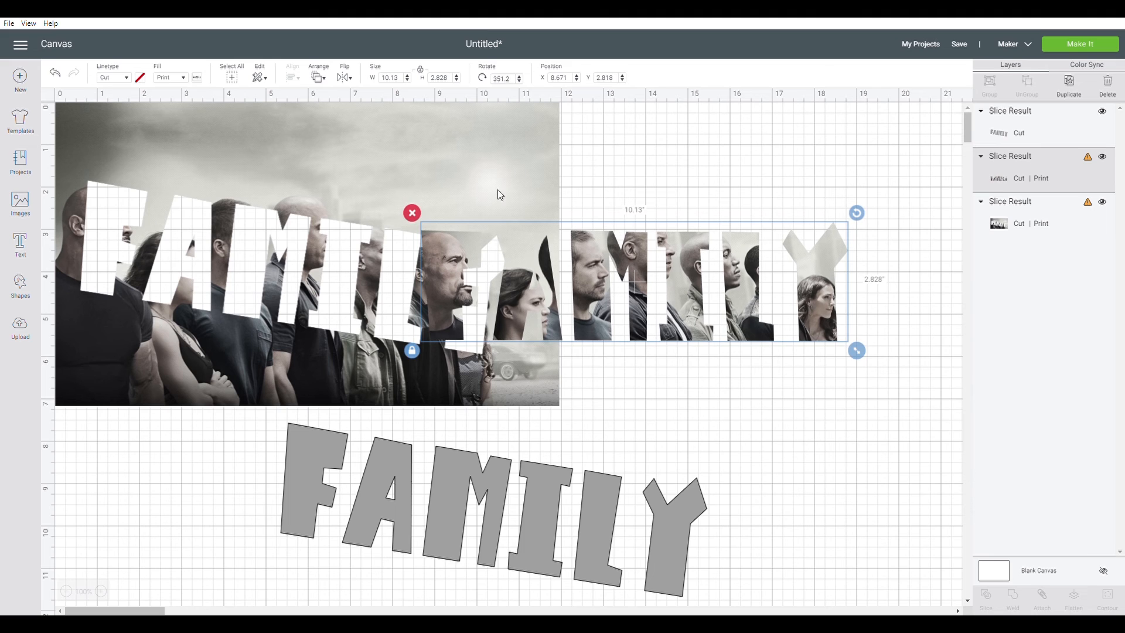
Delete the leftover photo with the letter-shaped holes
left_click_drag(487, 175, 311, 171)
key("ctrl+z")
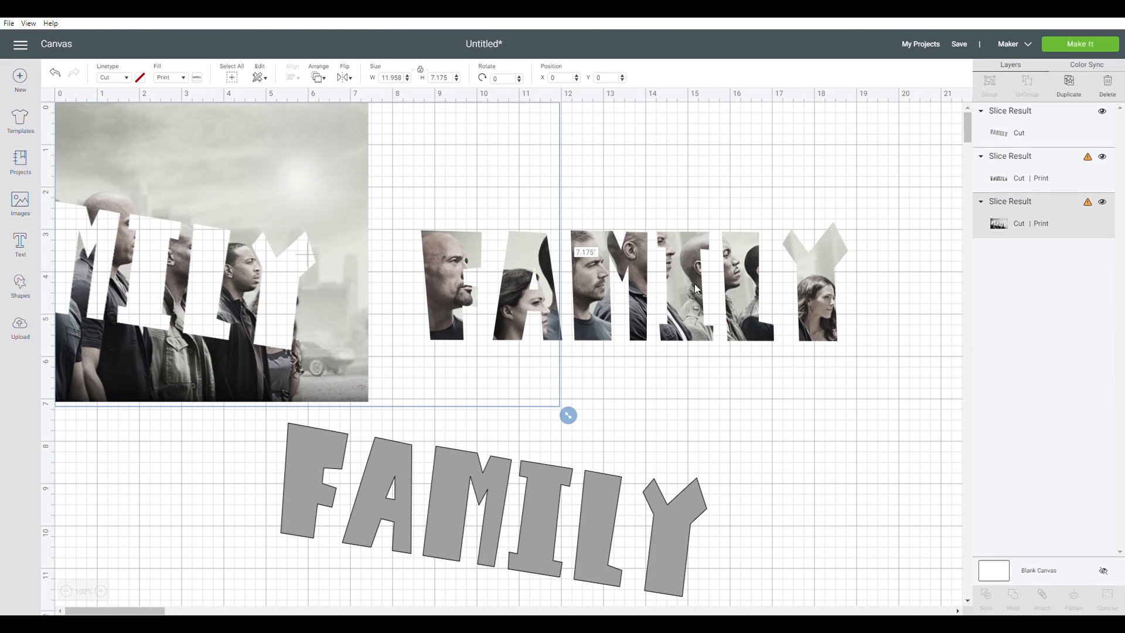
key("Delete")
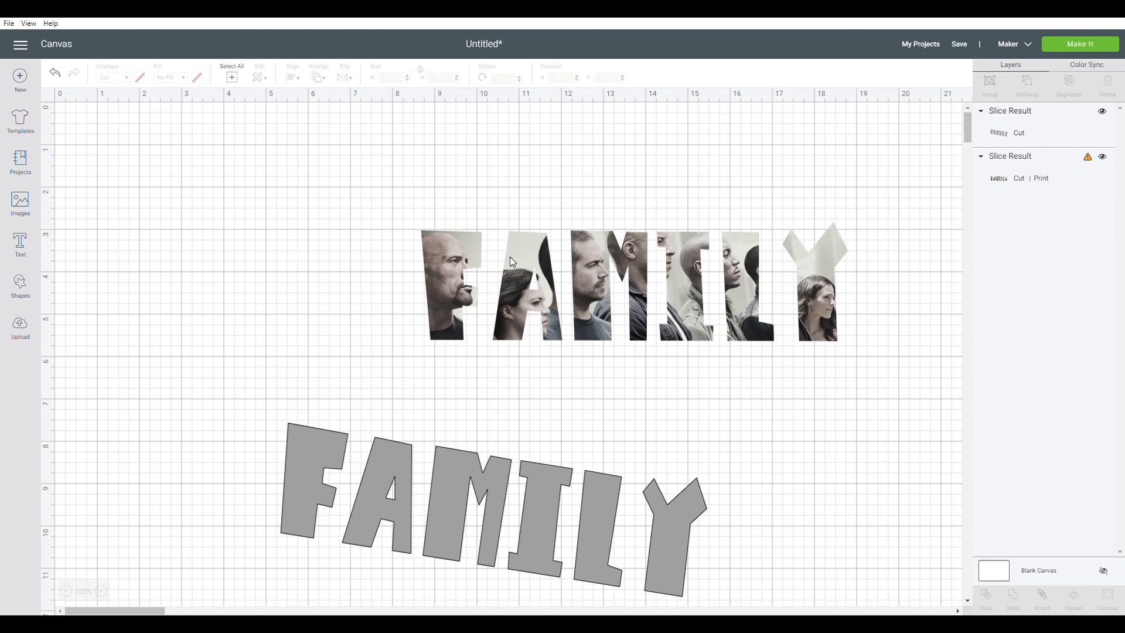
Move the photo-filled FAMILY letters up and enlarge them to about 11.27 by 3.15 inches
left_click_drag(684, 299, 554, 275)
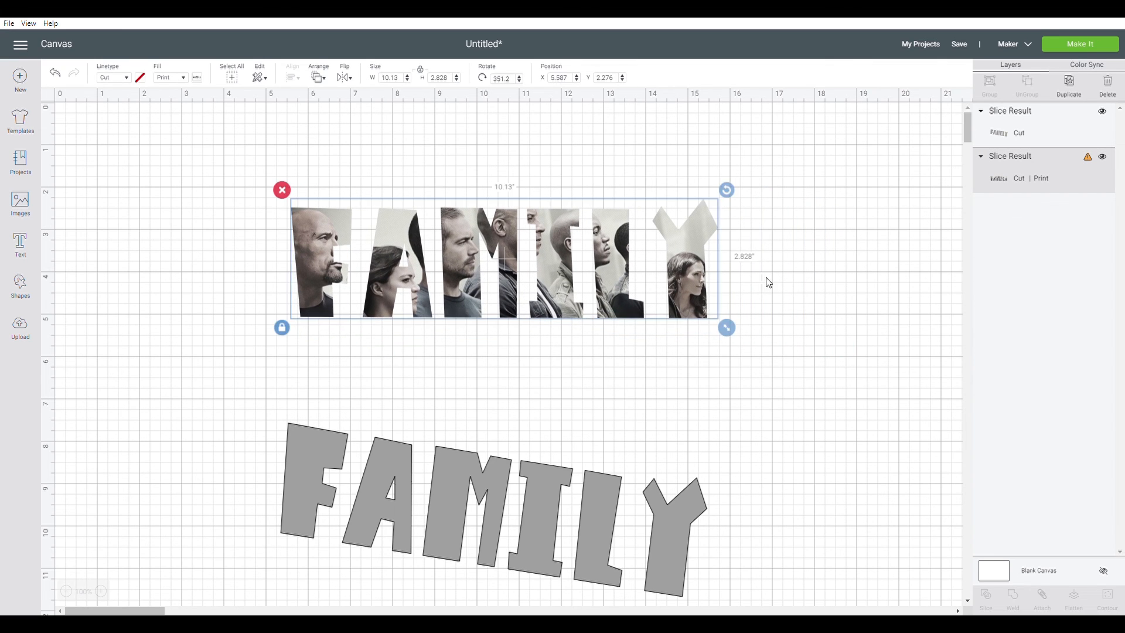
left_click_drag(726, 327, 766, 387)
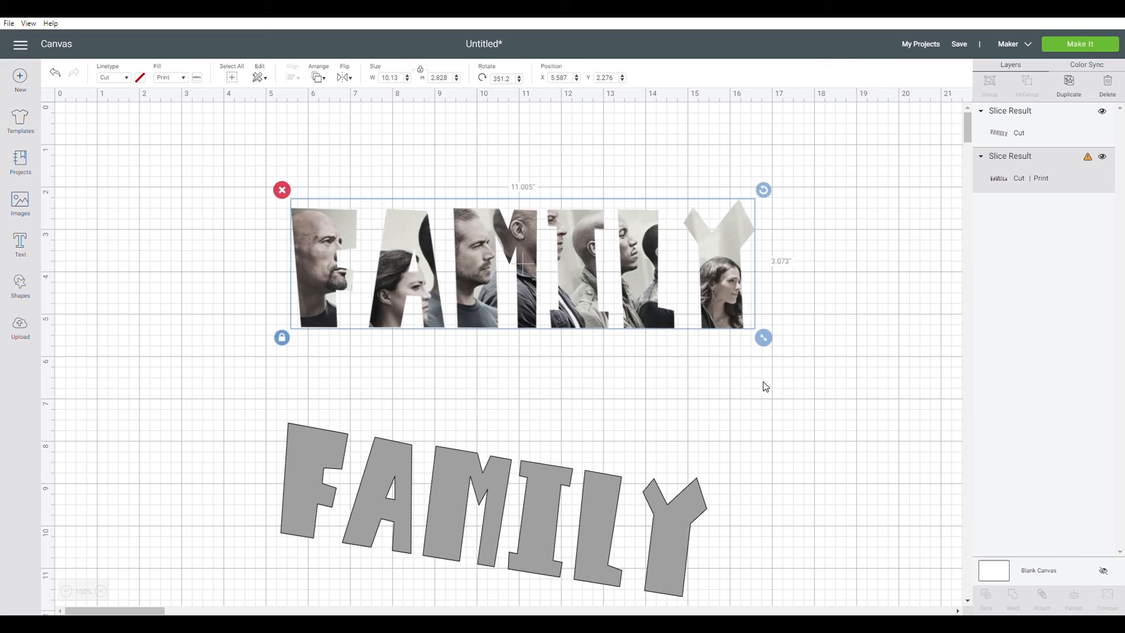
left_click(572, 407)
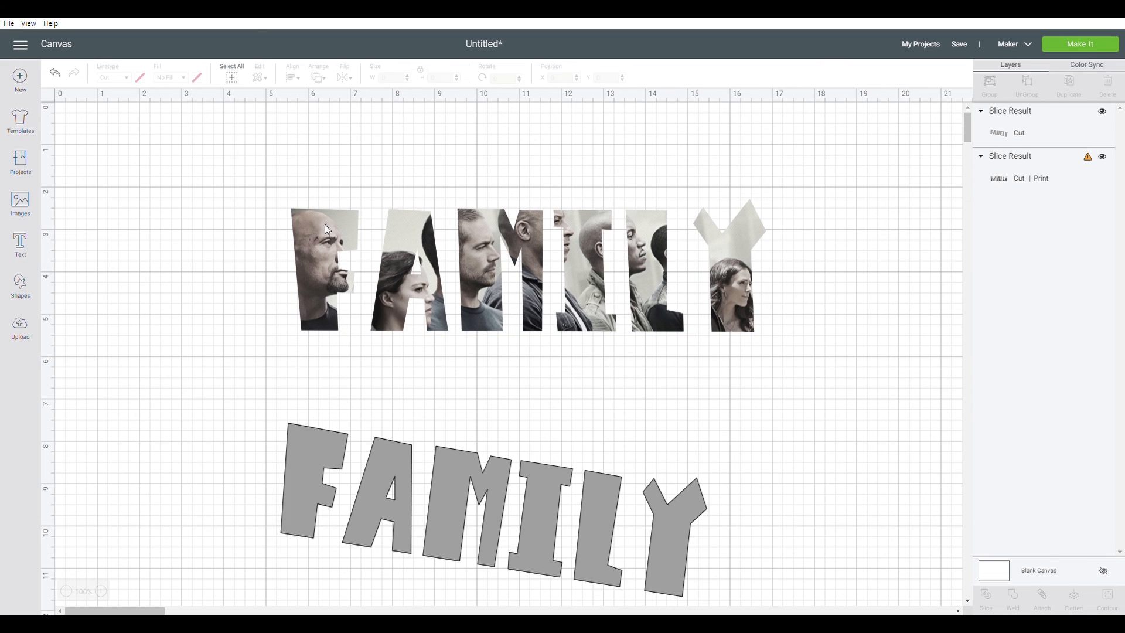